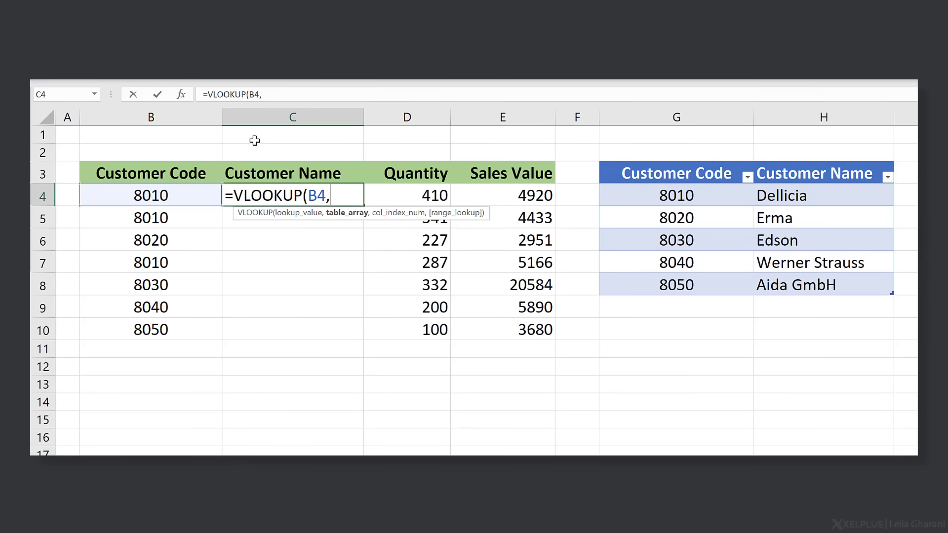
- Complete the C4 formula =VLOOKUP(B4,Master,2,FALSE) to look up the customer name
{"action": "left_click", "coordinate": [599, 162]}
{"action": "type", "text": ",2"}
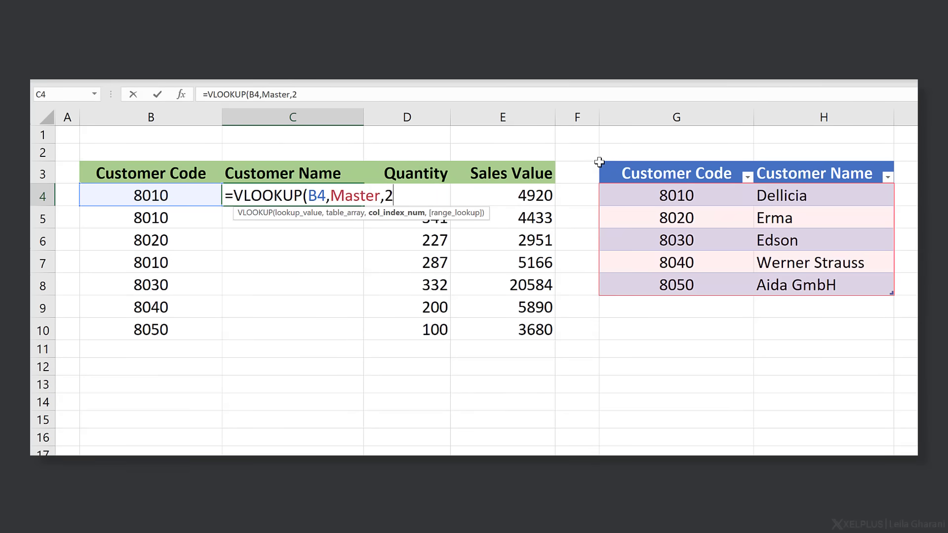
{"action": "type", "text": ",false)"}
{"action": "key", "text": "Return"}
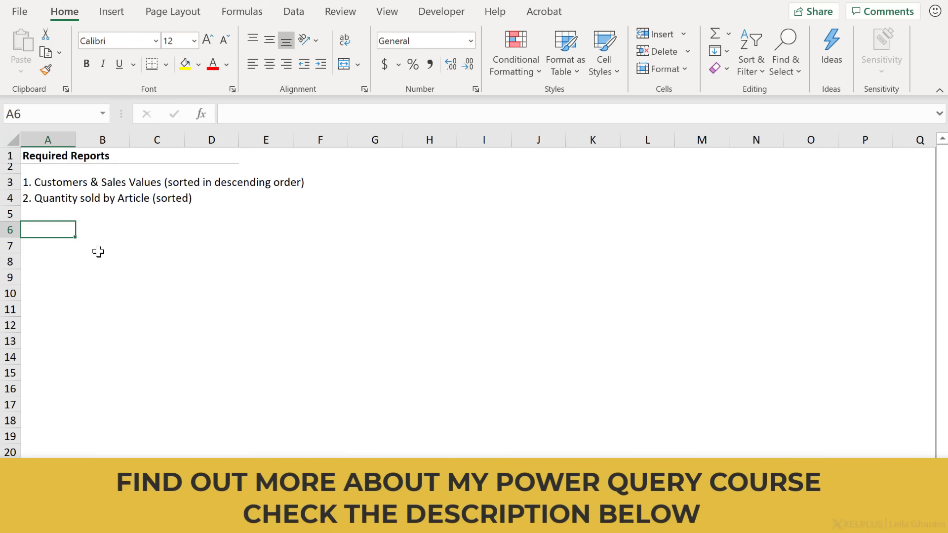
{"action": "left_click", "coordinate": [40, 189]}
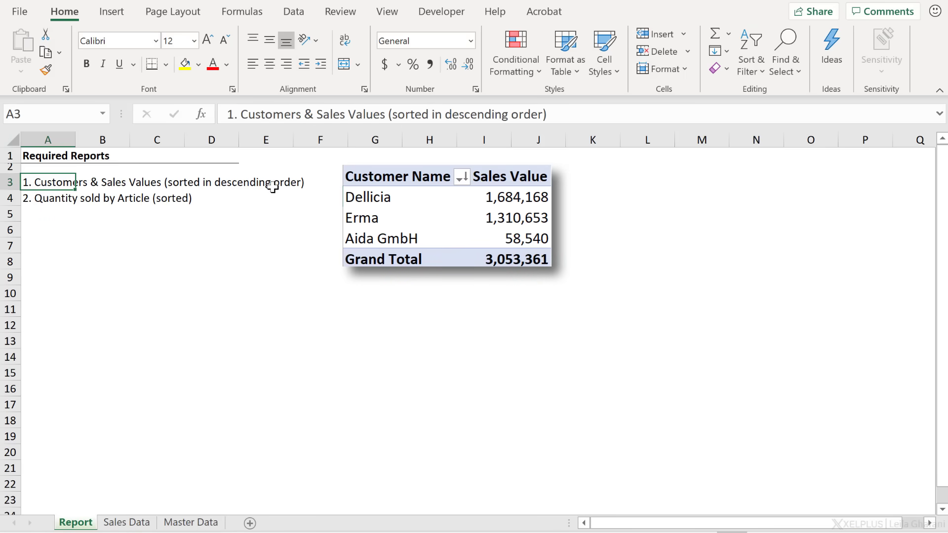
{"action": "left_click", "coordinate": [55, 202]}
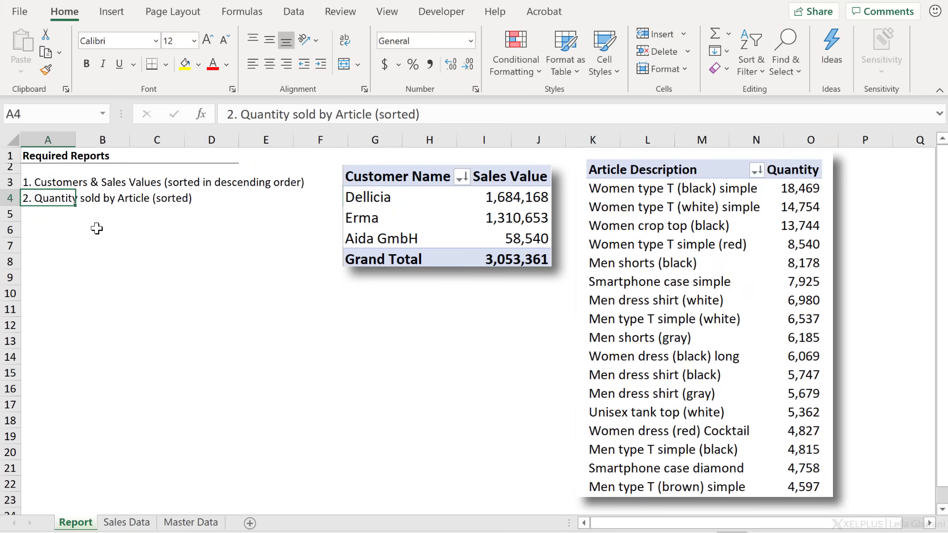
- On Sales Data, confirm the table is named TableSales and runs to row 547
{"action": "left_click", "coordinate": [127, 524]}
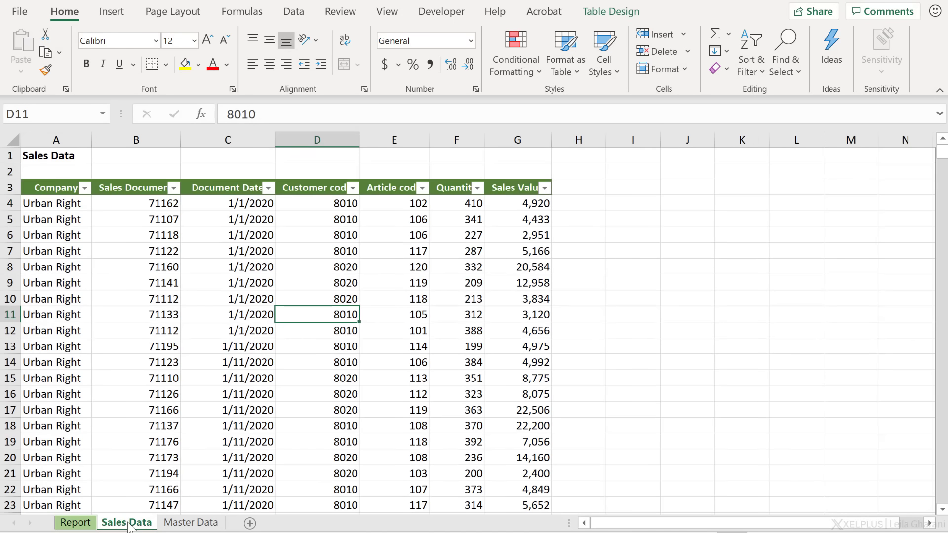
{"action": "left_click", "coordinate": [213, 271]}
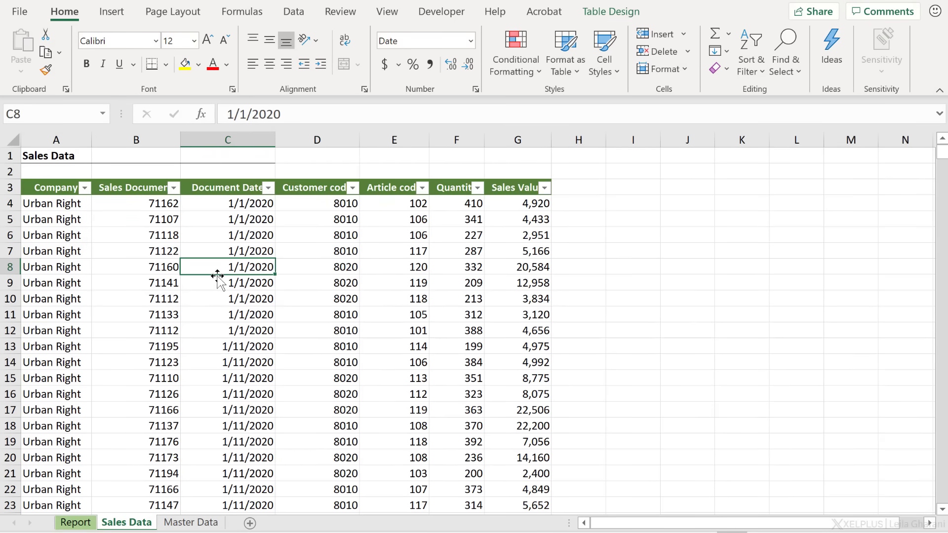
{"action": "left_click", "coordinate": [590, 11]}
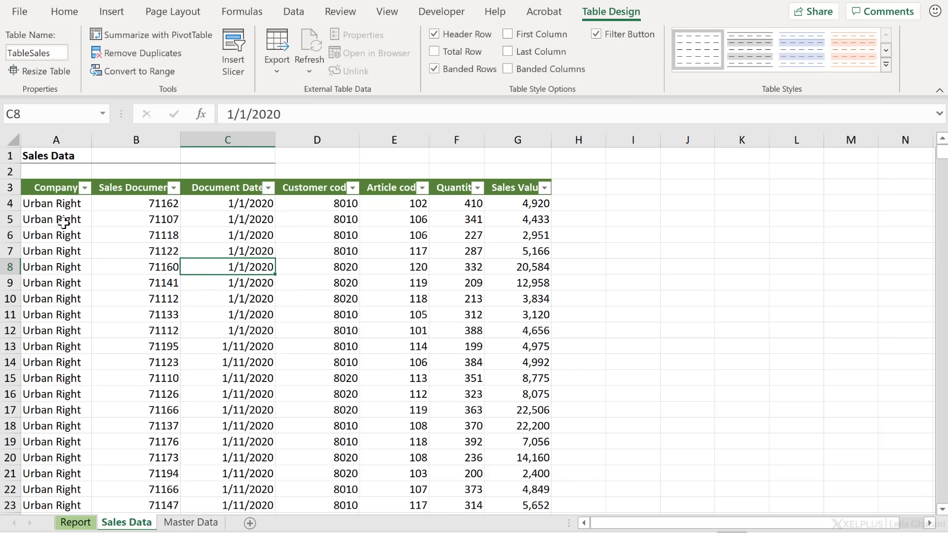
{"action": "left_click", "coordinate": [65, 247]}
{"action": "key", "text": "ctrl+Down"}
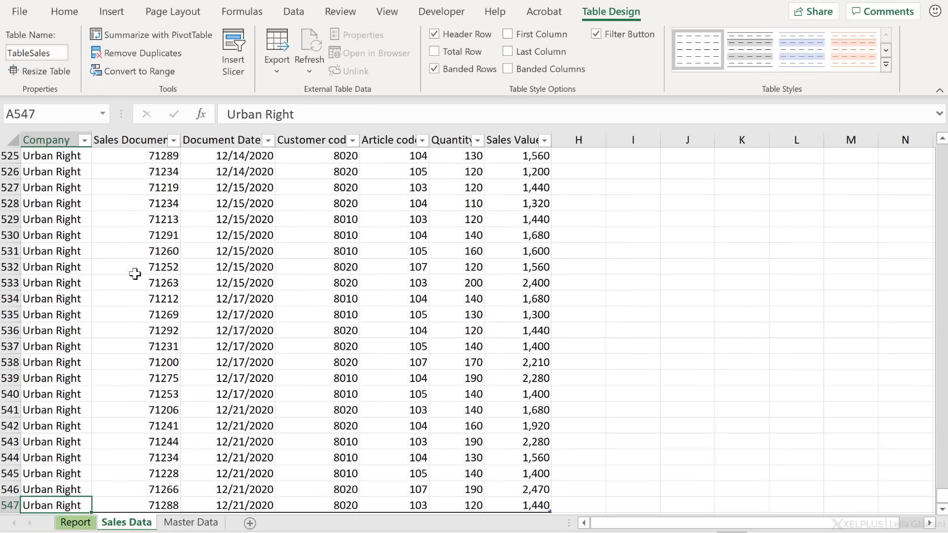
{"action": "key", "text": "ctrl+Up"}
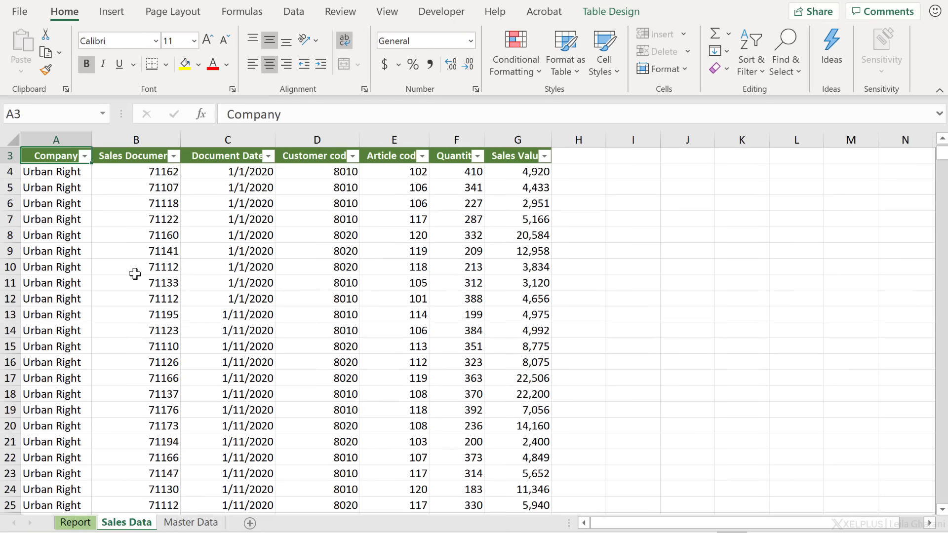
- Inspect the Document Date, Customer code and Article code columns of TableSales
{"action": "key", "text": "Right"}
{"action": "left_click", "coordinate": [243, 220]}
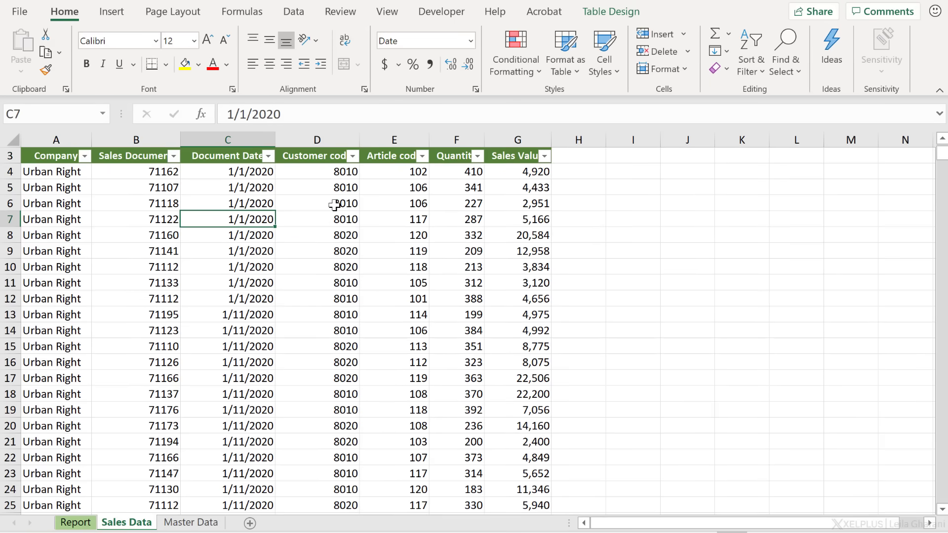
{"action": "left_click", "coordinate": [336, 204]}
{"action": "left_click", "coordinate": [378, 206]}
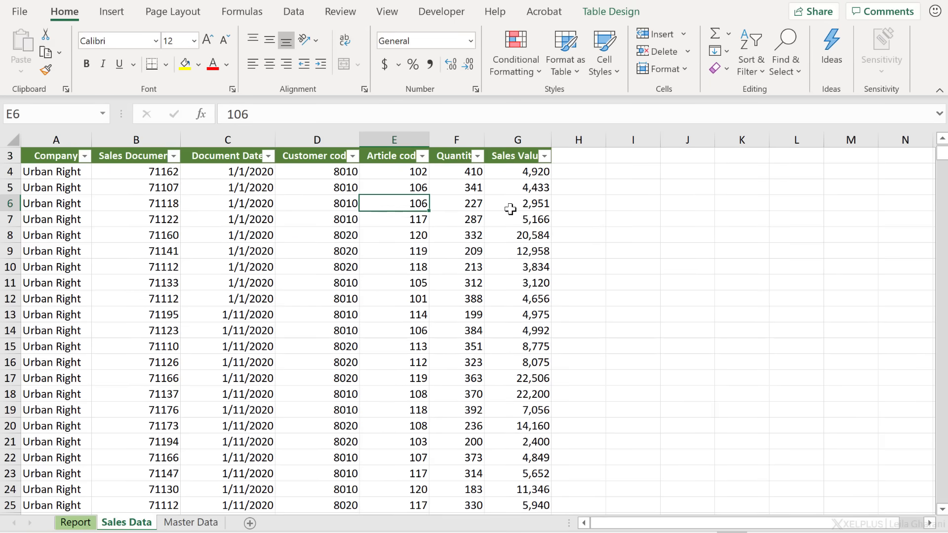
{"action": "left_click_drag", "start_coordinate": [322, 157], "coordinate": [387, 244]}
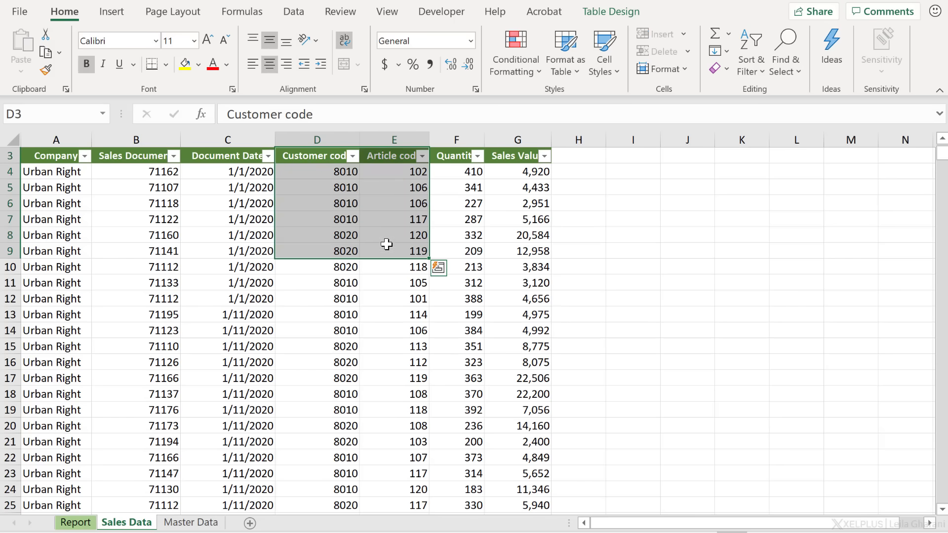
{"action": "left_click", "coordinate": [381, 242]}
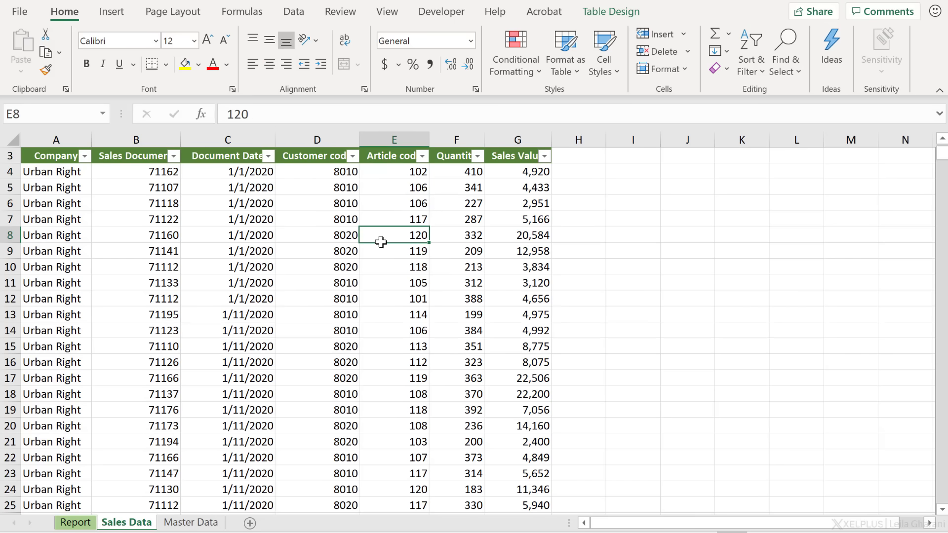
{"action": "left_click", "coordinate": [204, 524]}
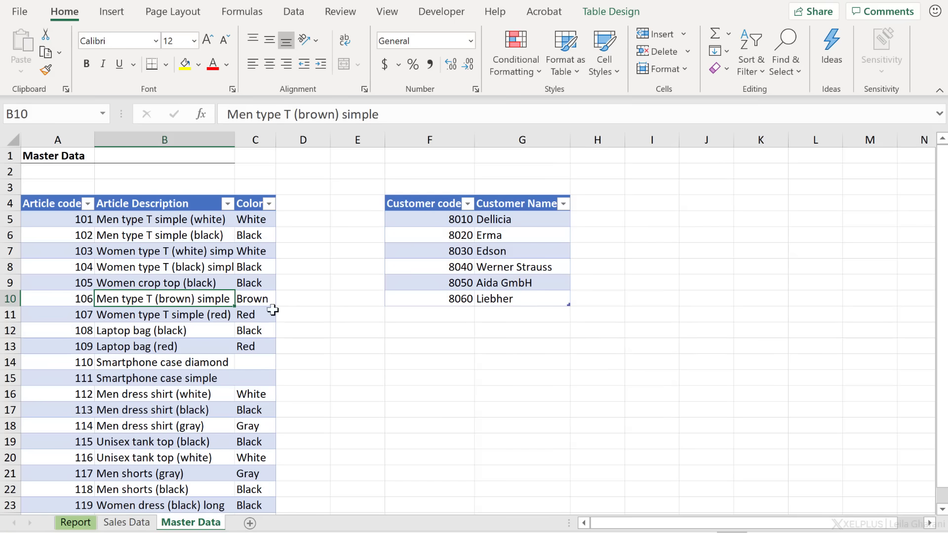
{"action": "left_click", "coordinate": [179, 268]}
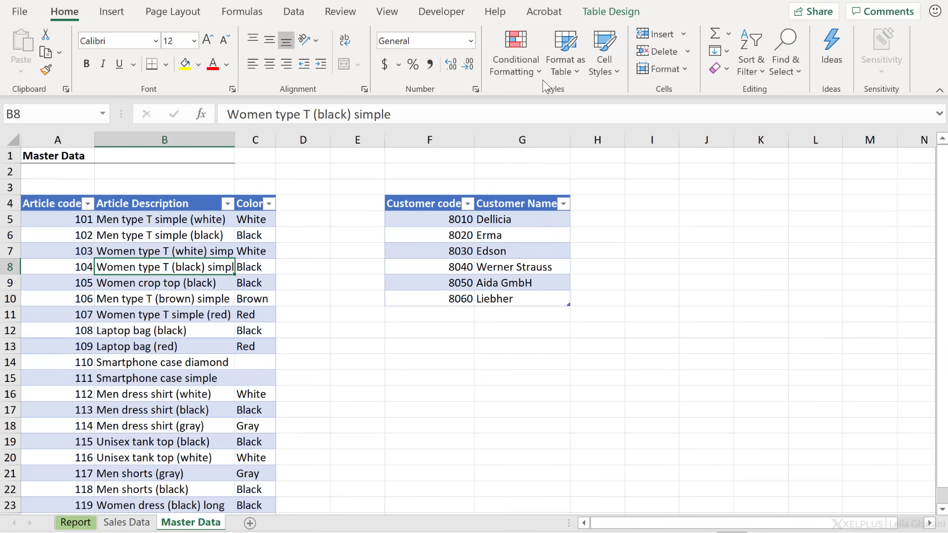
{"action": "left_click", "coordinate": [594, 15]}
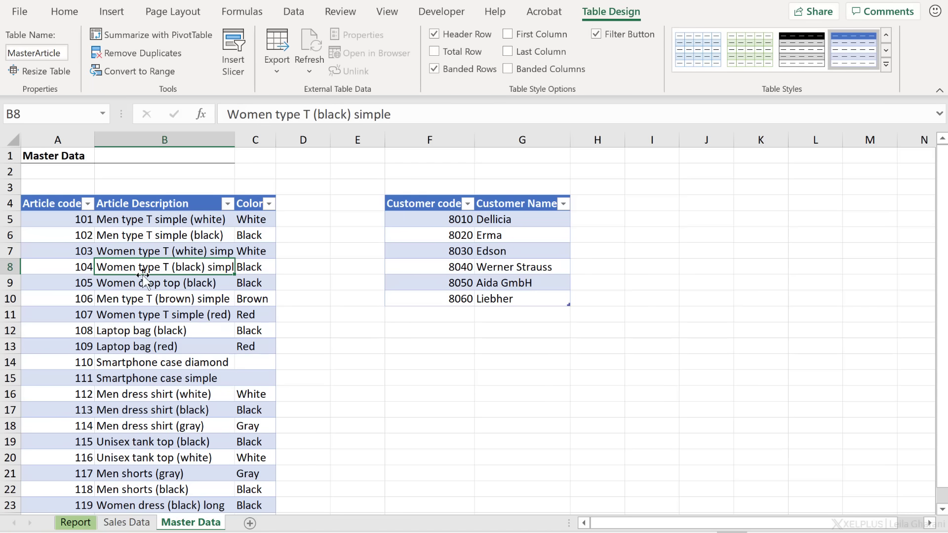
{"action": "left_click", "coordinate": [258, 268]}
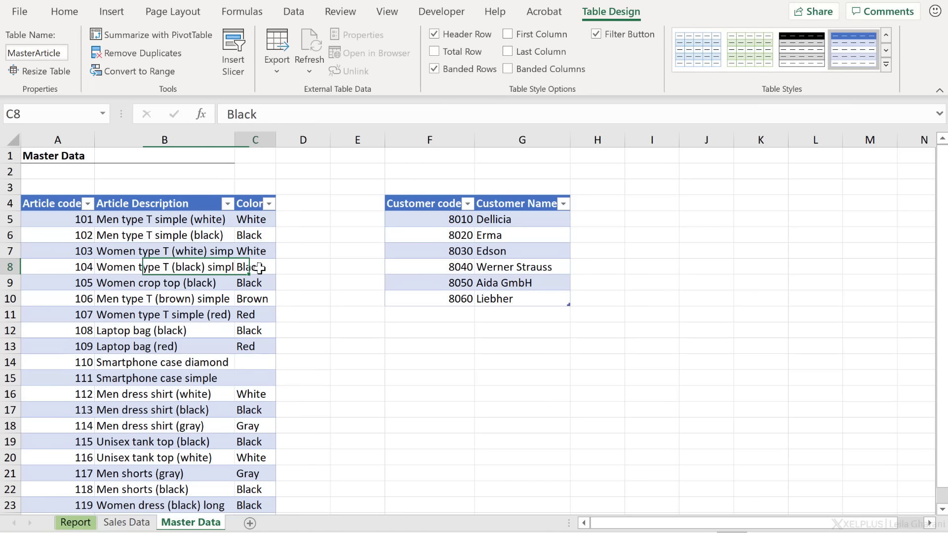
{"action": "left_click", "coordinate": [429, 261]}
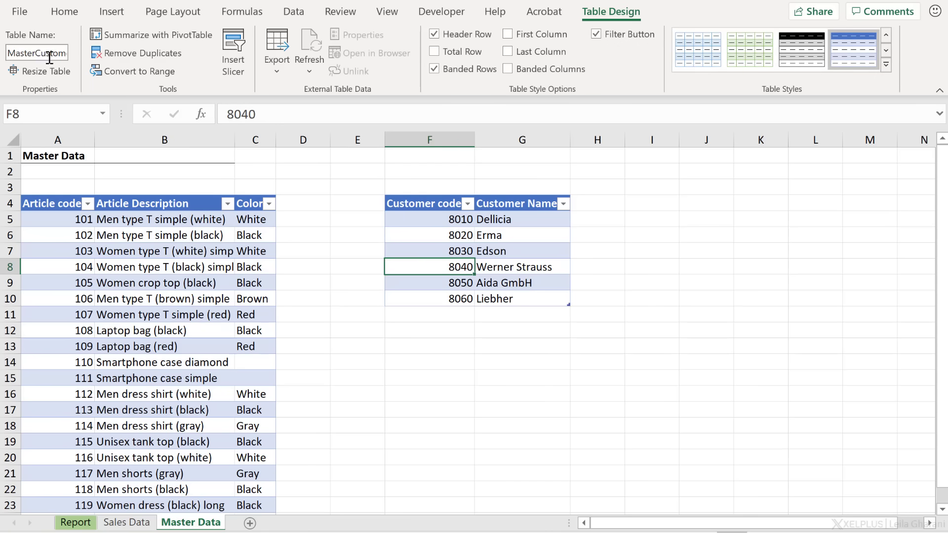
{"action": "left_click", "coordinate": [503, 262]}
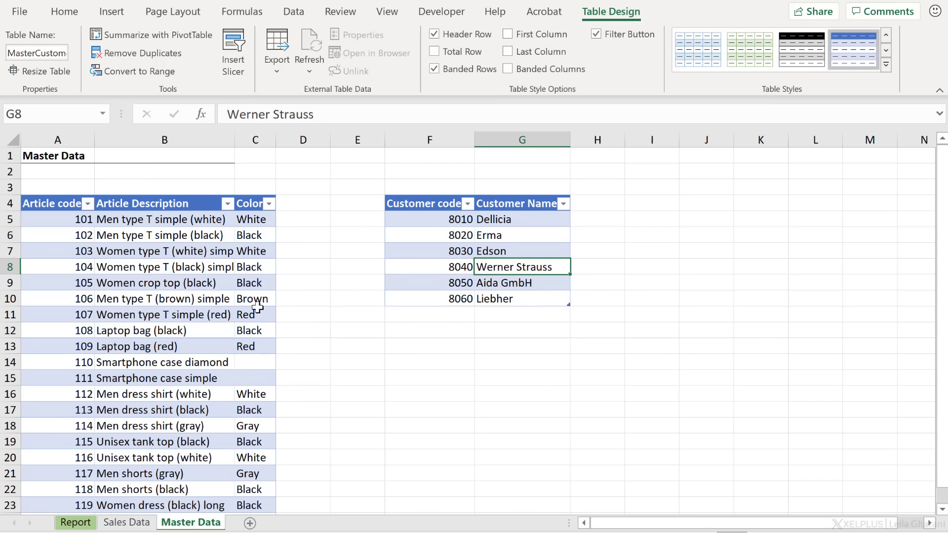
{"action": "left_click", "coordinate": [177, 331]}
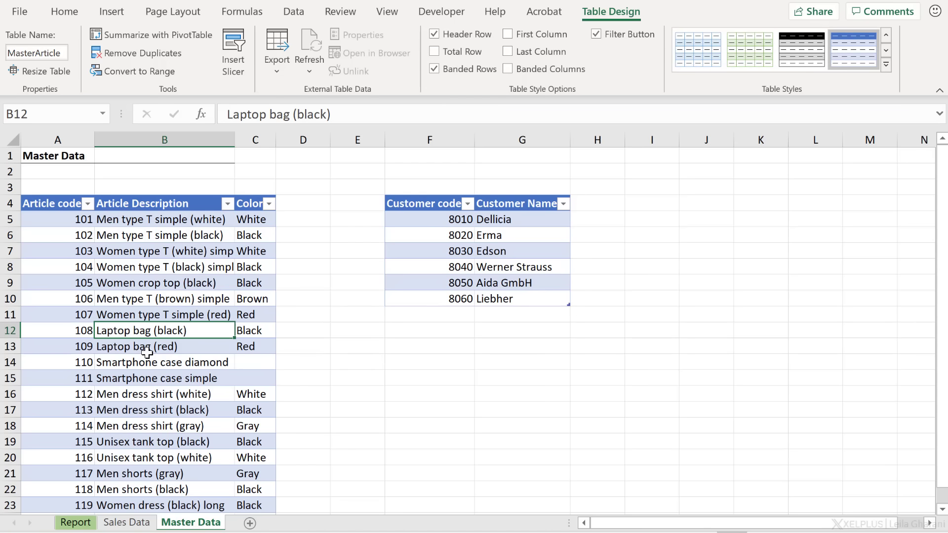
{"action": "left_click", "coordinate": [146, 348]}
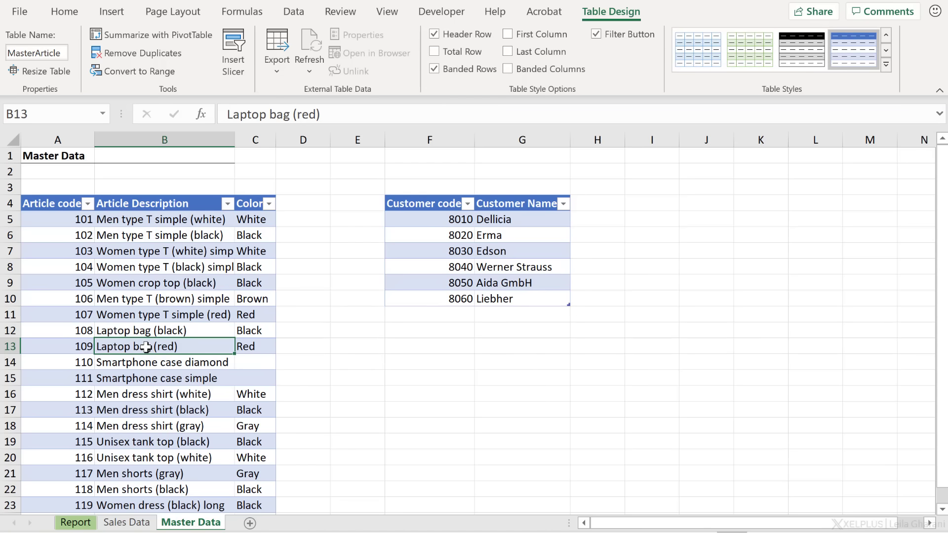
{"action": "left_click", "coordinate": [135, 524]}
{"action": "scroll", "coordinate": [236, 338], "scroll_direction": "up", "scroll_amount": 1}
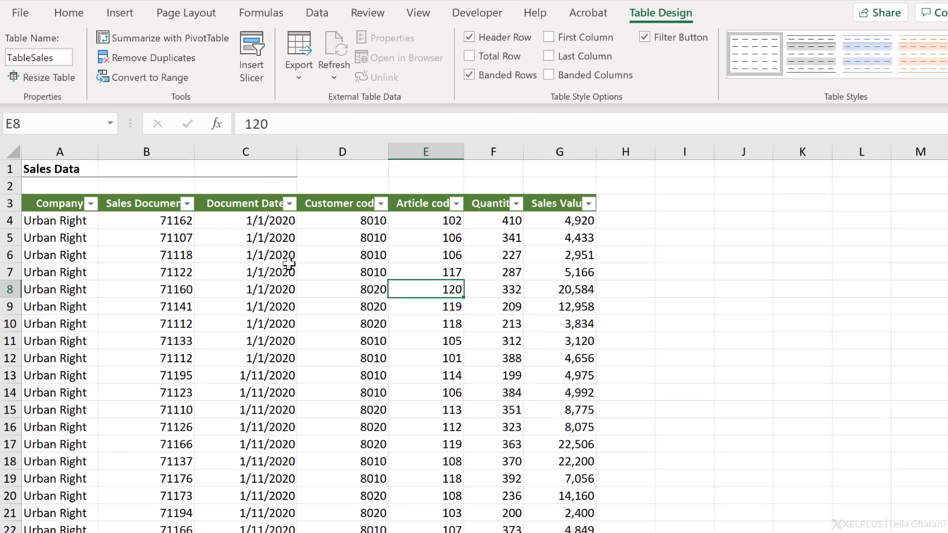
{"action": "left_click", "coordinate": [317, 13]}
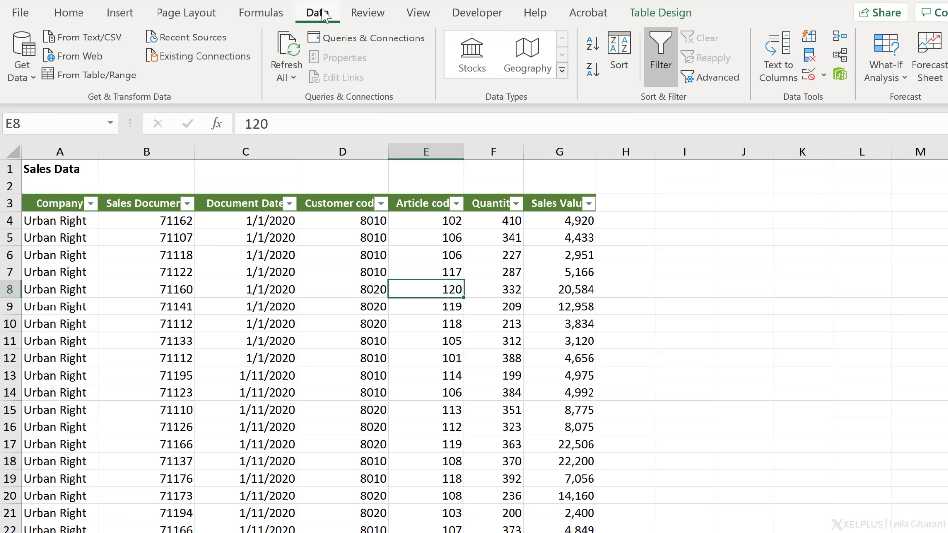
{"action": "left_click", "coordinate": [840, 75]}
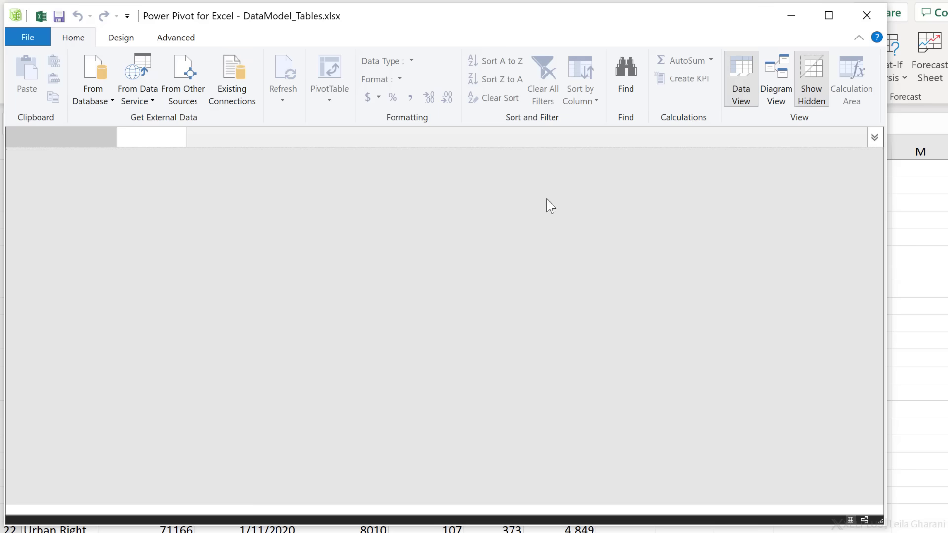
{"action": "left_click", "coordinate": [866, 15]}
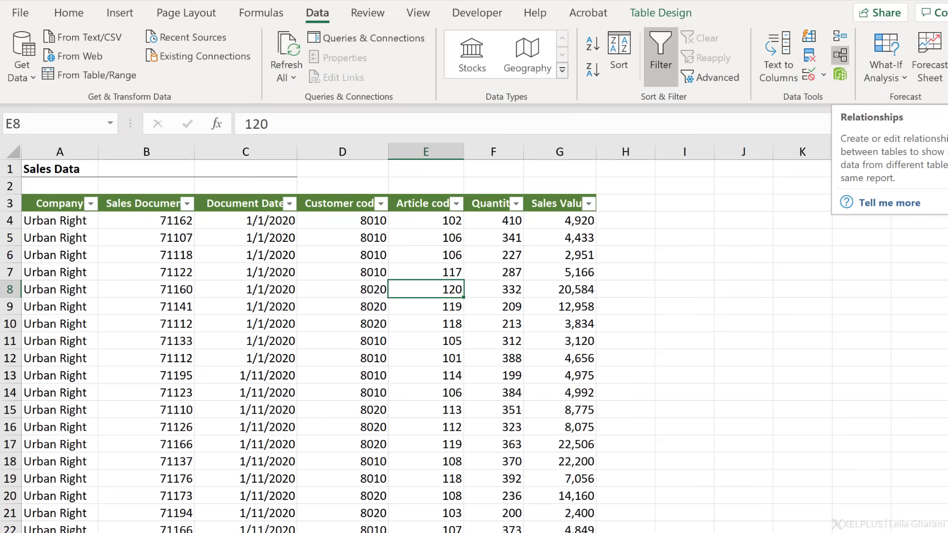
- Create a relationship from TableSales Article code to MasterArticle Article code
{"action": "left_click", "coordinate": [839, 57]}
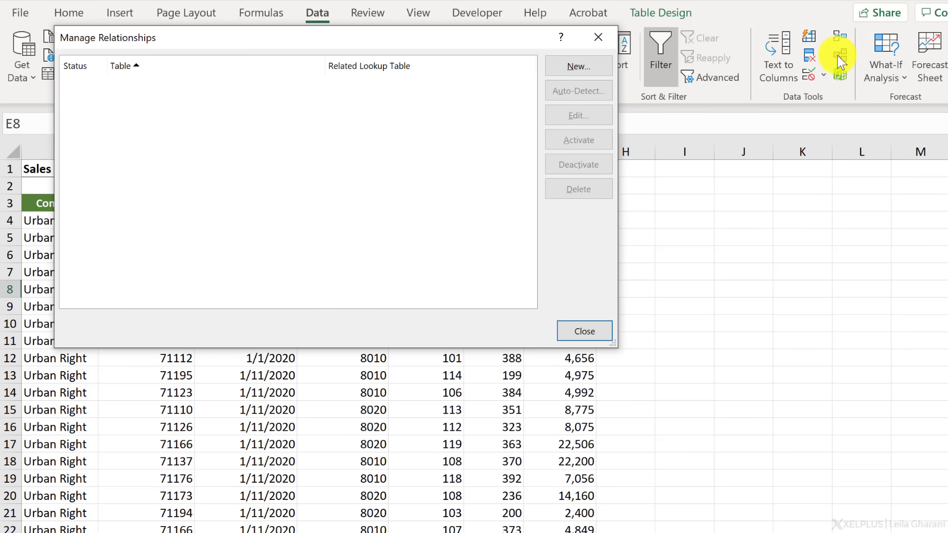
{"action": "left_click", "coordinate": [592, 66]}
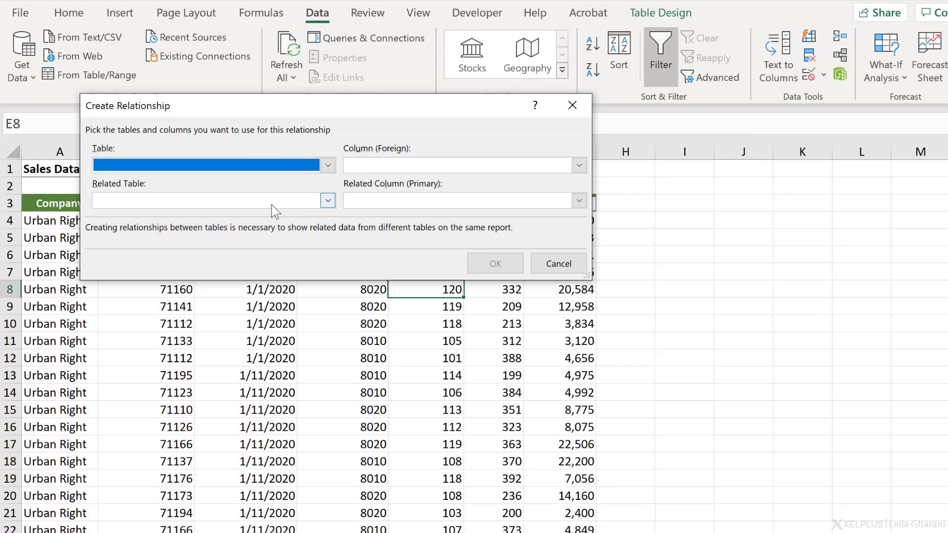
{"action": "left_click", "coordinate": [328, 165]}
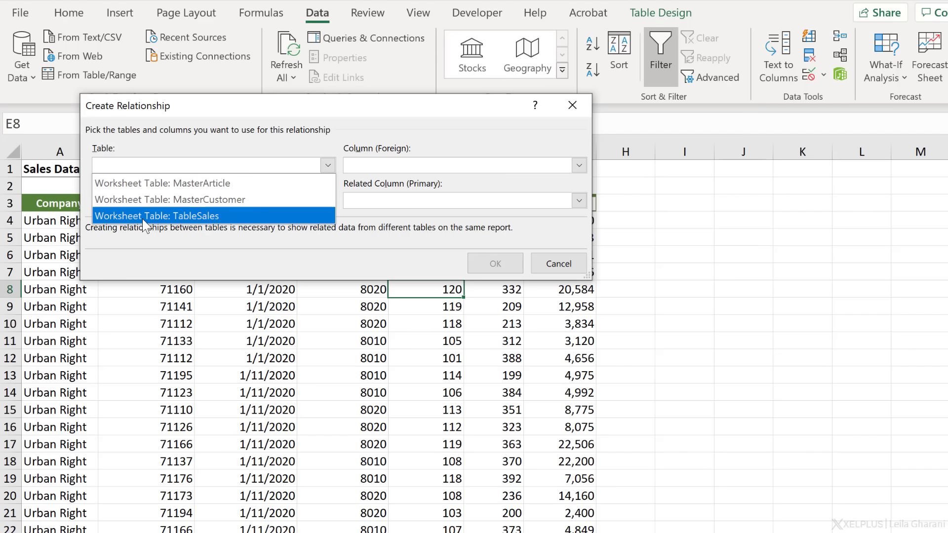
{"action": "left_click", "coordinate": [175, 215]}
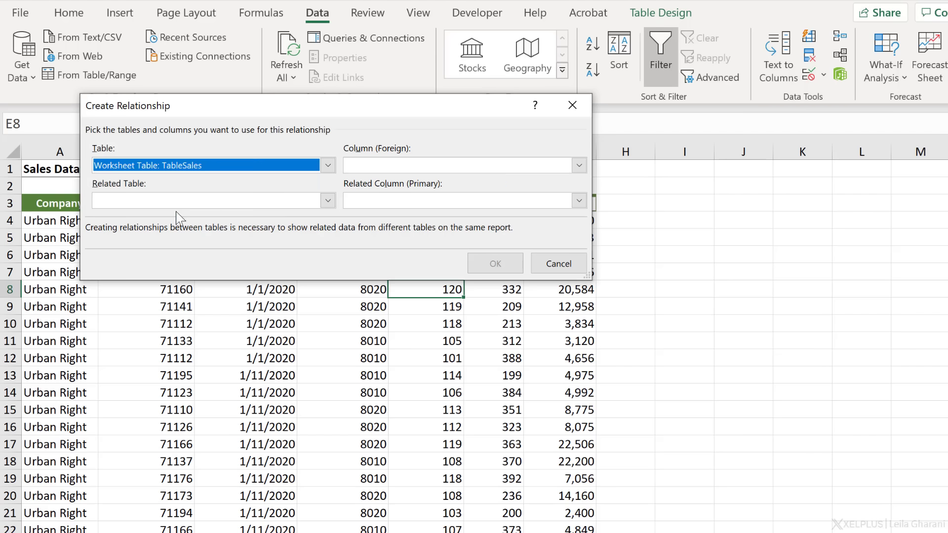
{"action": "left_click", "coordinate": [382, 170]}
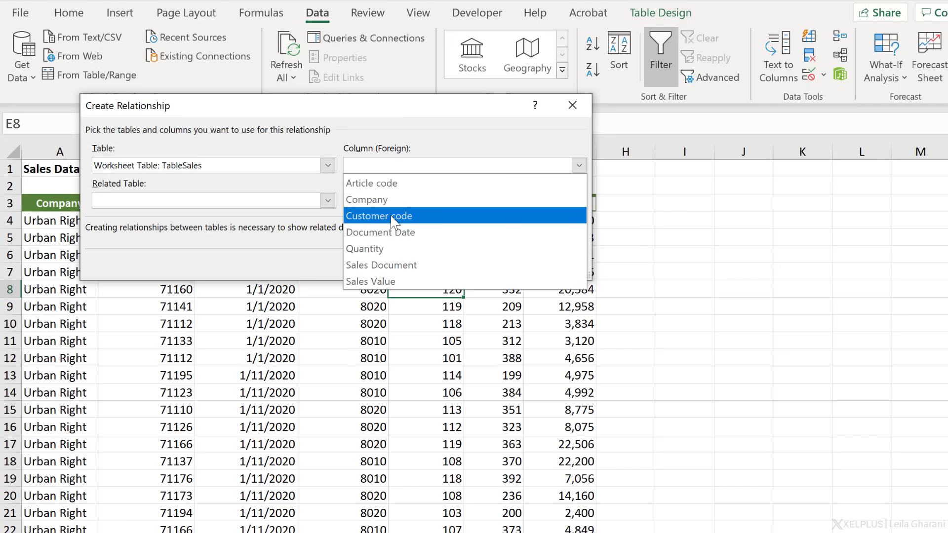
{"action": "left_click", "coordinate": [380, 189]}
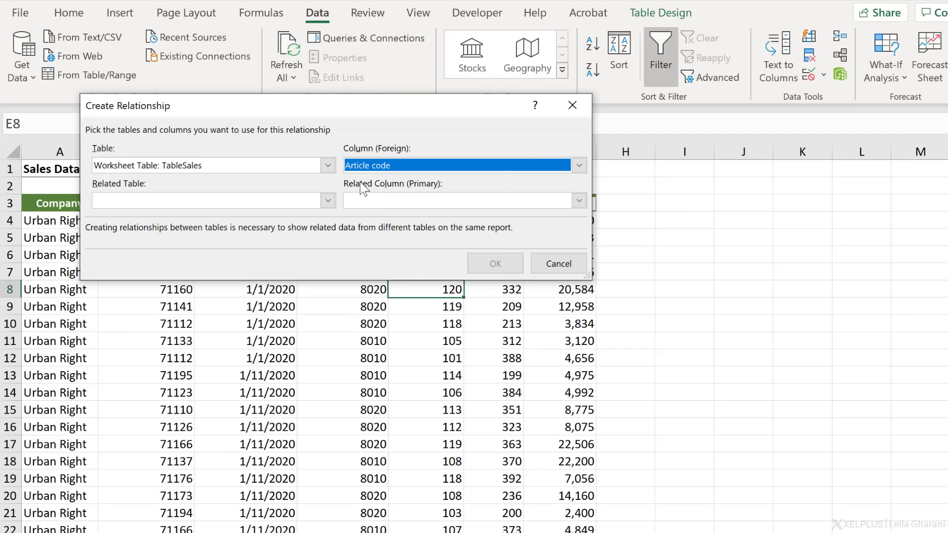
{"action": "left_click", "coordinate": [309, 201]}
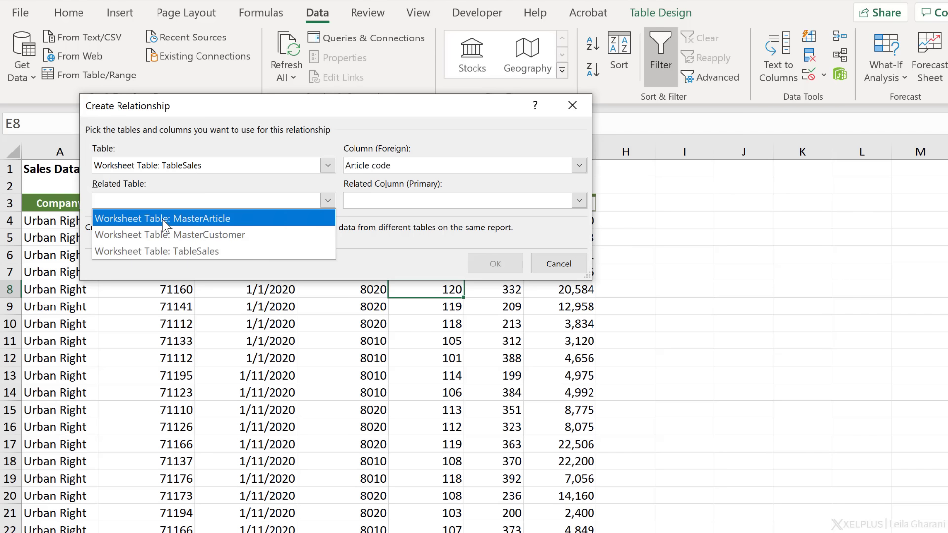
{"action": "left_click", "coordinate": [190, 220]}
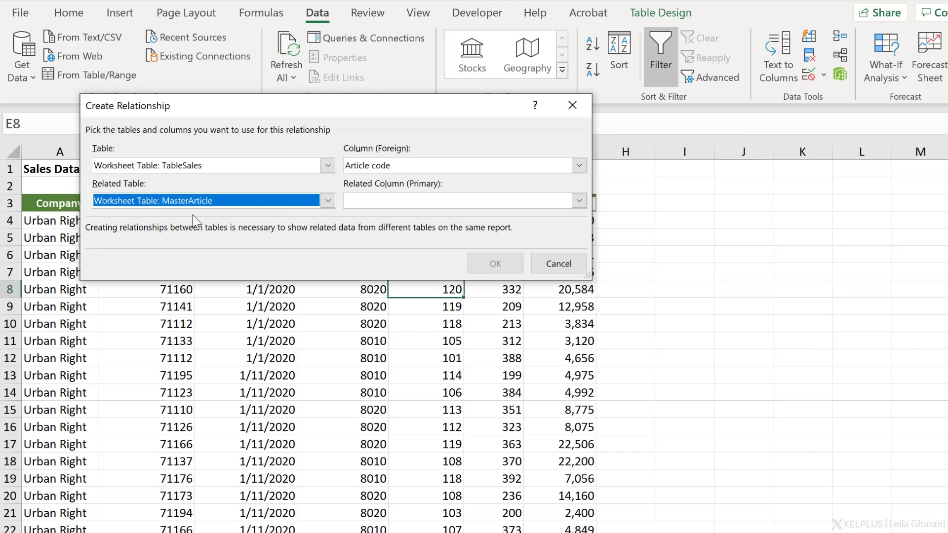
{"action": "left_click", "coordinate": [390, 202]}
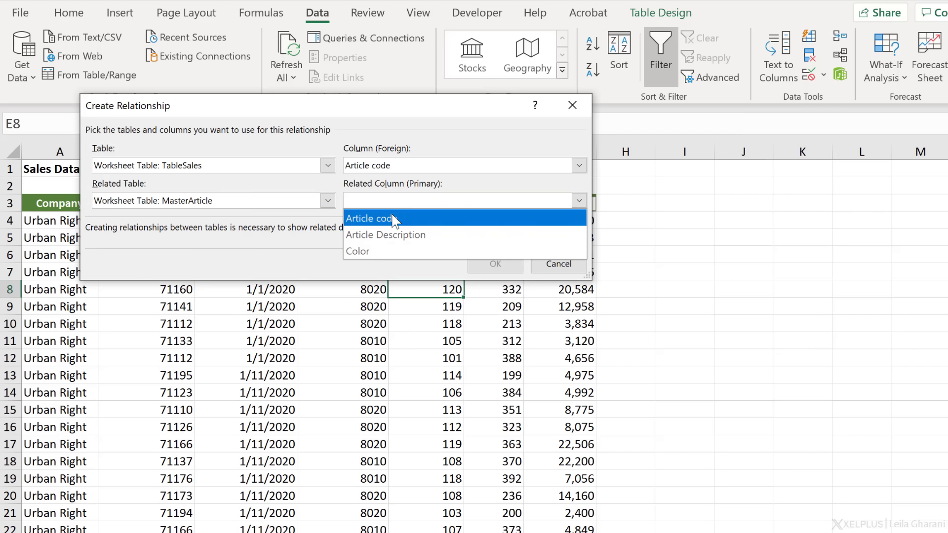
{"action": "left_click", "coordinate": [394, 218]}
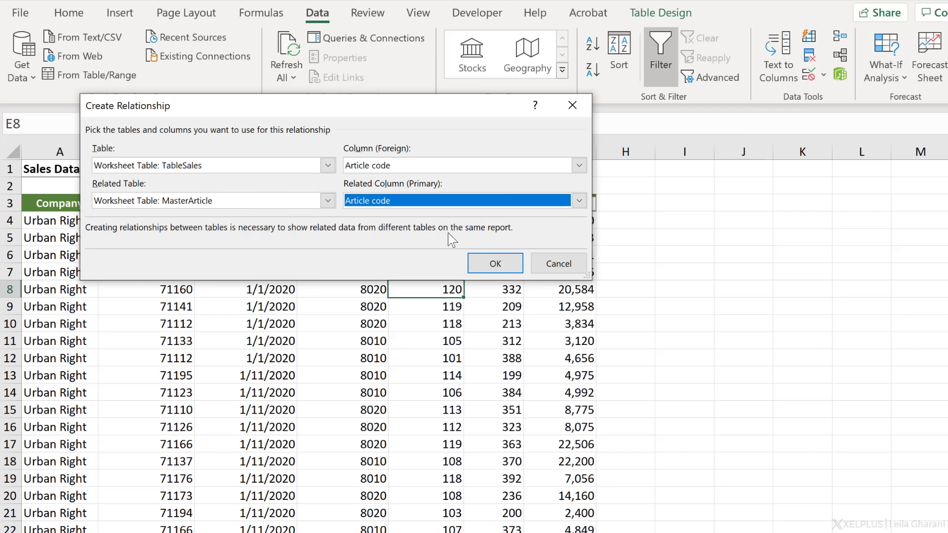
{"action": "left_click", "coordinate": [486, 258]}
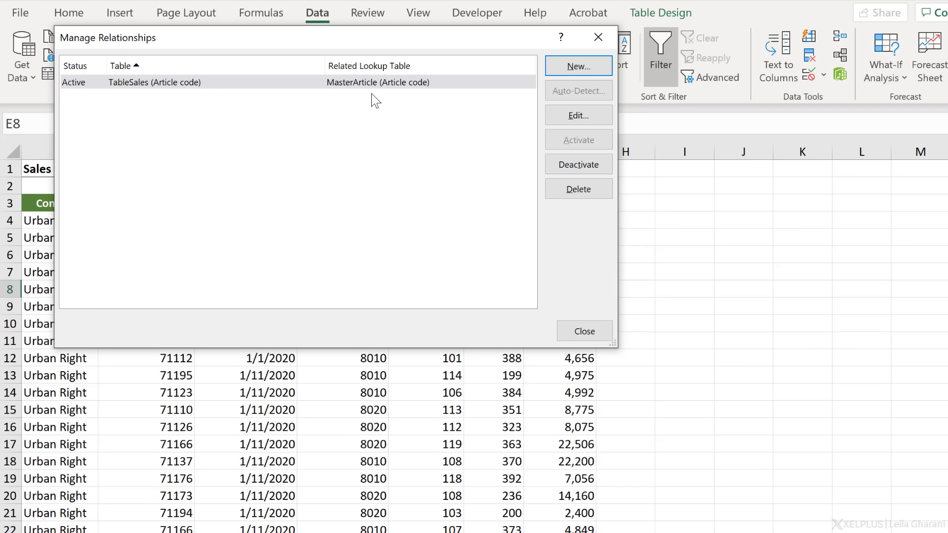
- Relate TableSales Customer code to MasterCustomer Customer code, then close Manage Relationships
{"action": "left_click", "coordinate": [578, 68]}
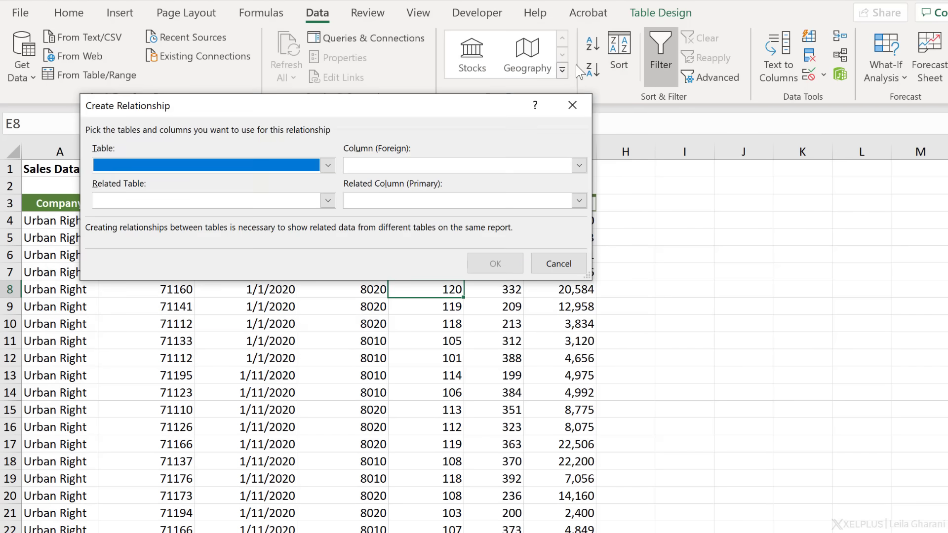
{"action": "left_click", "coordinate": [328, 167]}
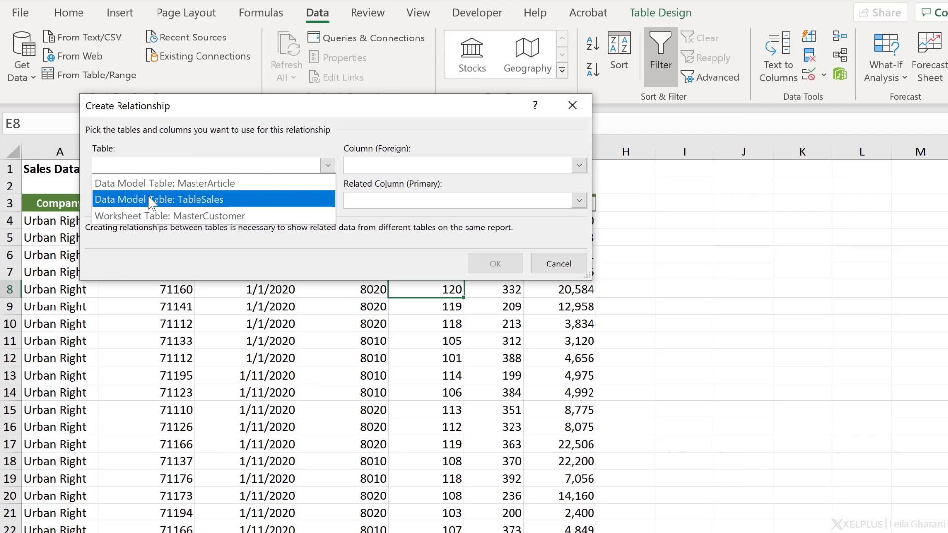
{"action": "left_click", "coordinate": [207, 200]}
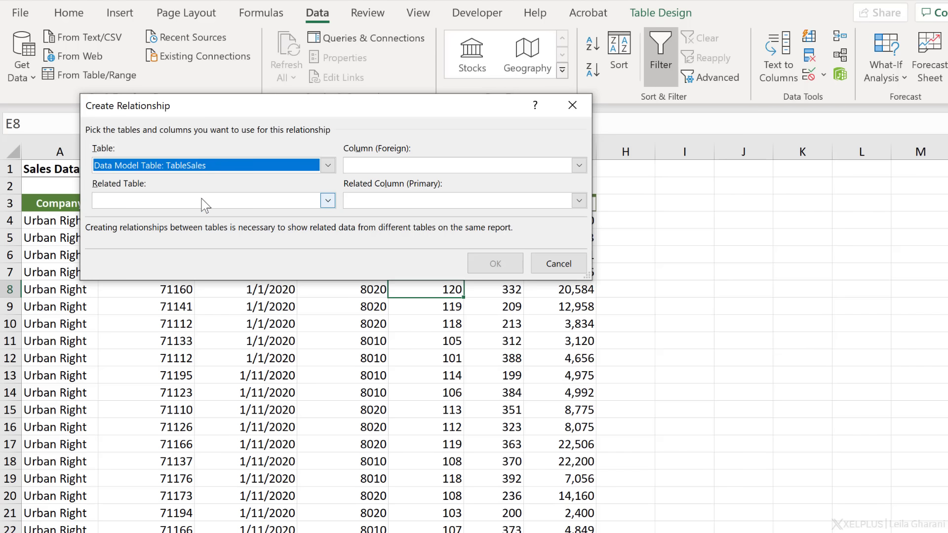
{"action": "left_click", "coordinate": [365, 163]}
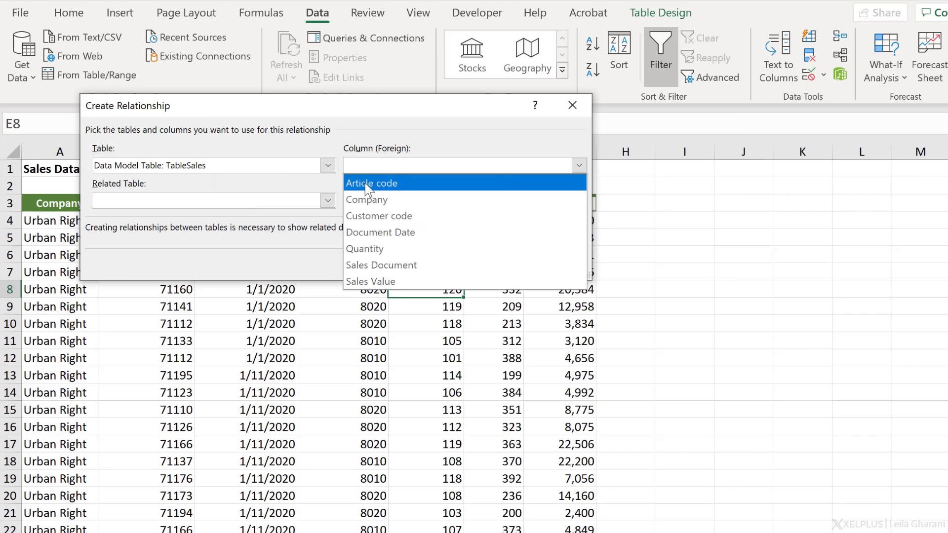
{"action": "left_click", "coordinate": [367, 219]}
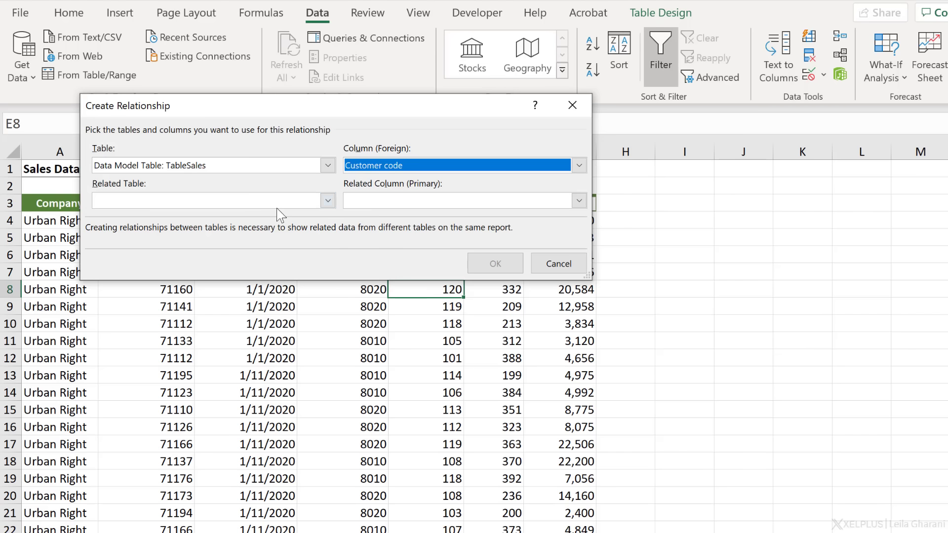
{"action": "left_click", "coordinate": [262, 199]}
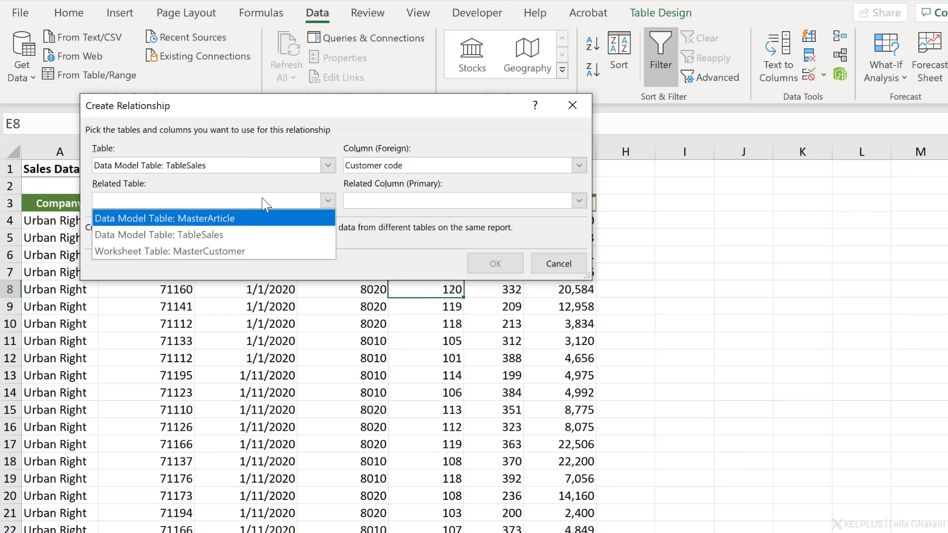
{"action": "left_click", "coordinate": [234, 254]}
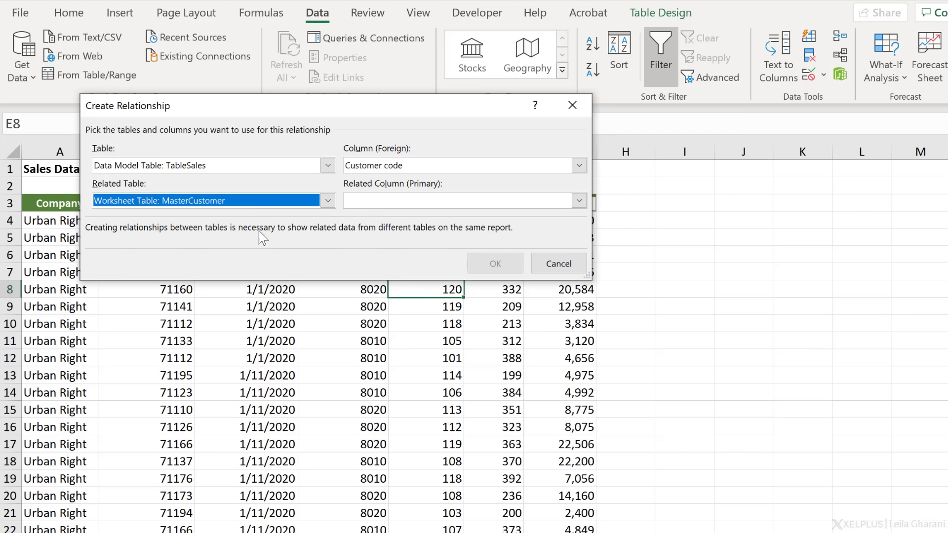
{"action": "left_click", "coordinate": [384, 200]}
{"action": "left_click", "coordinate": [385, 218]}
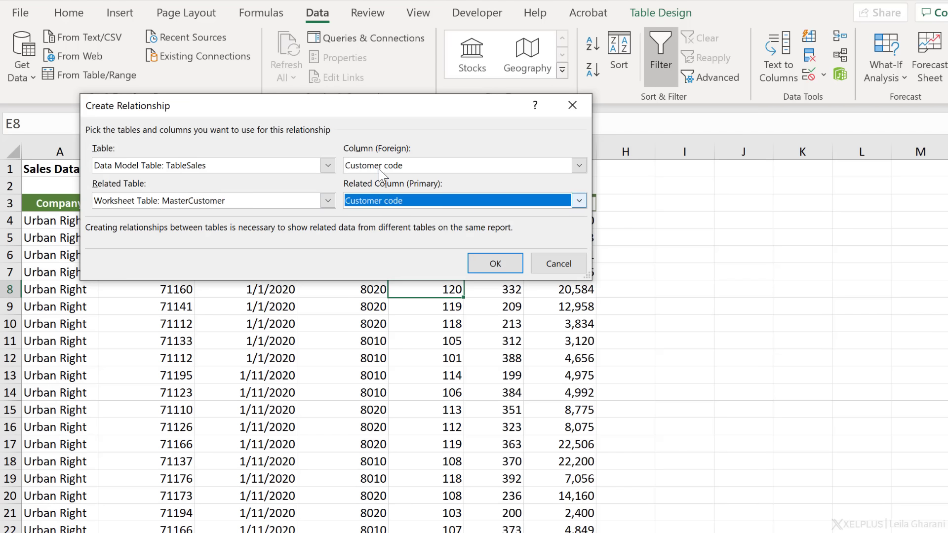
{"action": "left_click", "coordinate": [494, 263]}
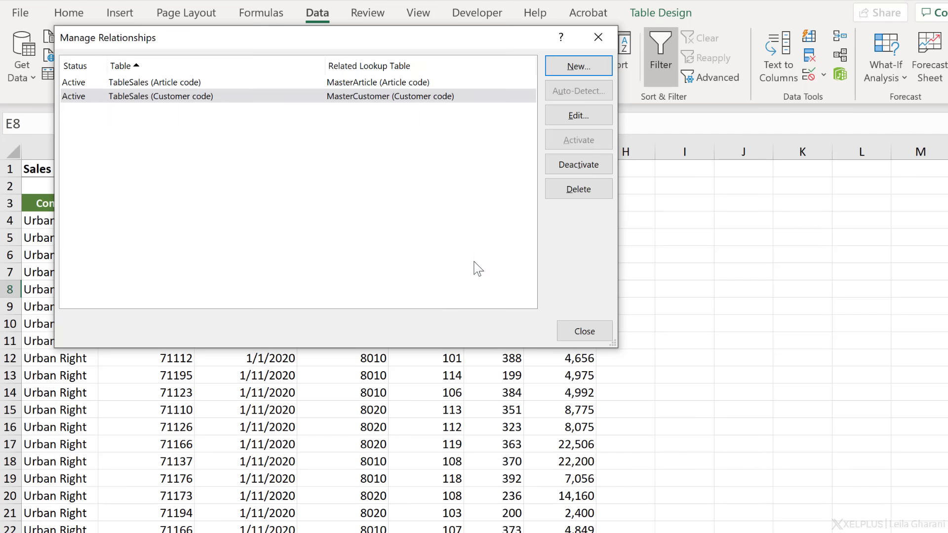
{"action": "left_click", "coordinate": [348, 97]}
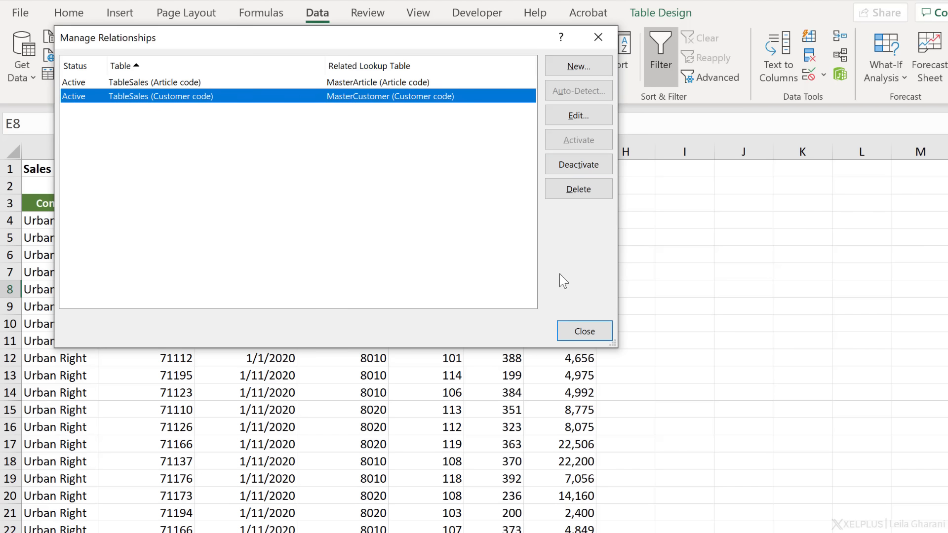
{"action": "left_click", "coordinate": [573, 331]}
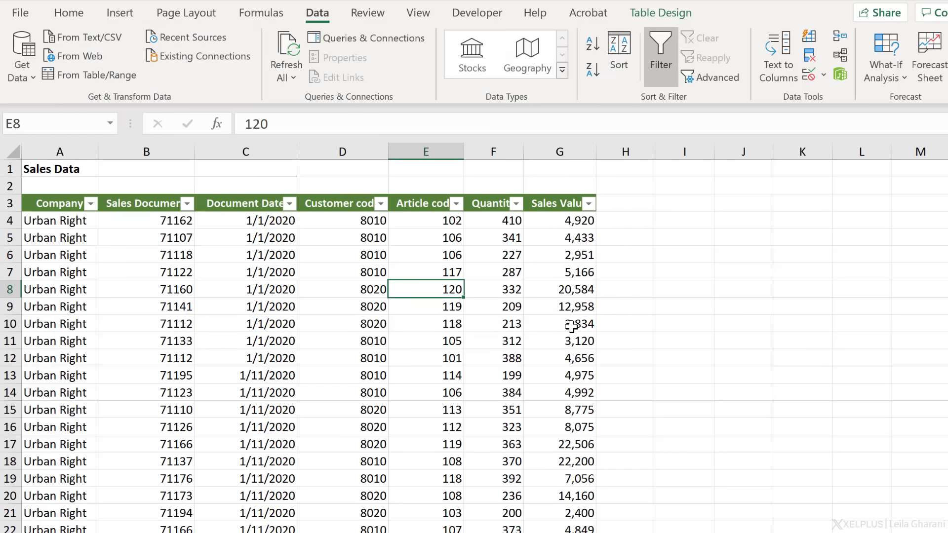
- Open the data model in Power Pivot and browse MasterArticle, MasterCustomer and TableSales
{"action": "left_click", "coordinate": [841, 75]}
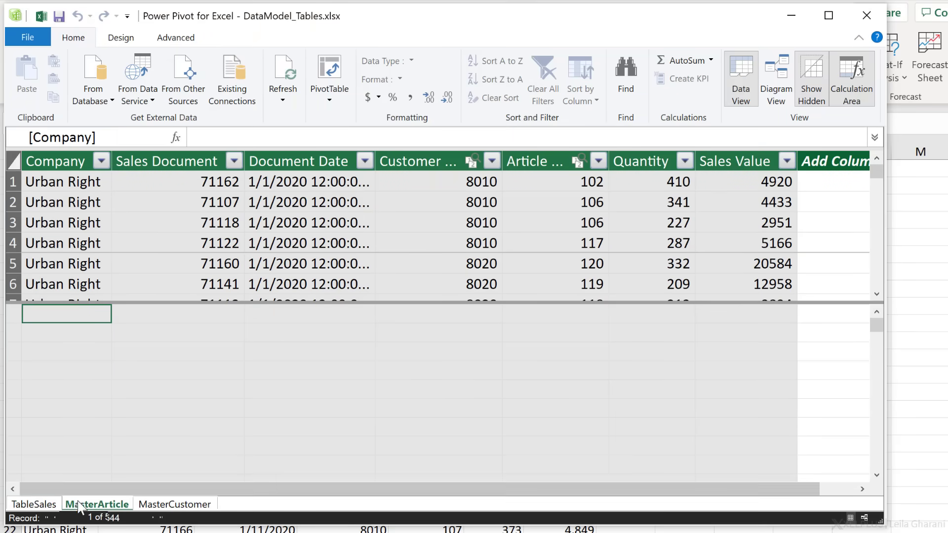
{"action": "left_click", "coordinate": [96, 504]}
{"action": "left_click", "coordinate": [153, 505]}
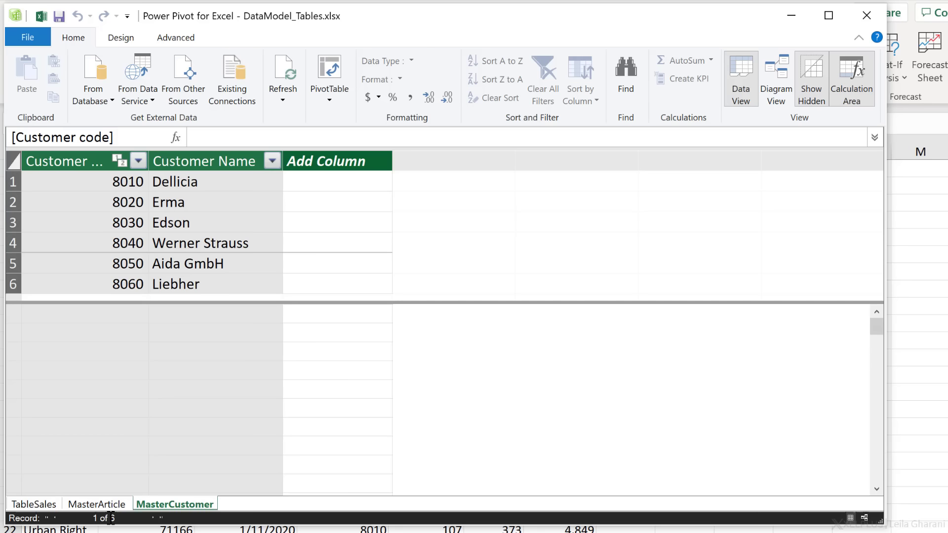
{"action": "left_click", "coordinate": [103, 504]}
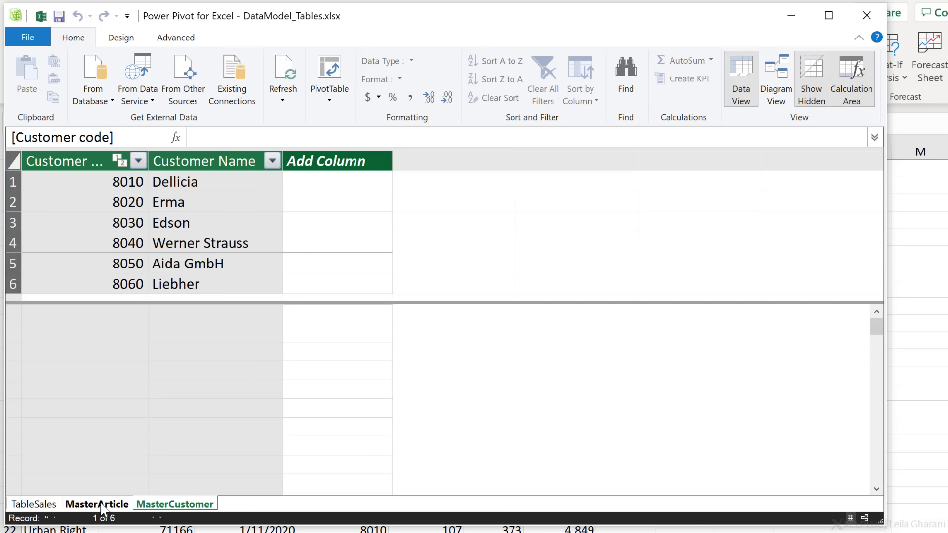
{"action": "left_click", "coordinate": [45, 504]}
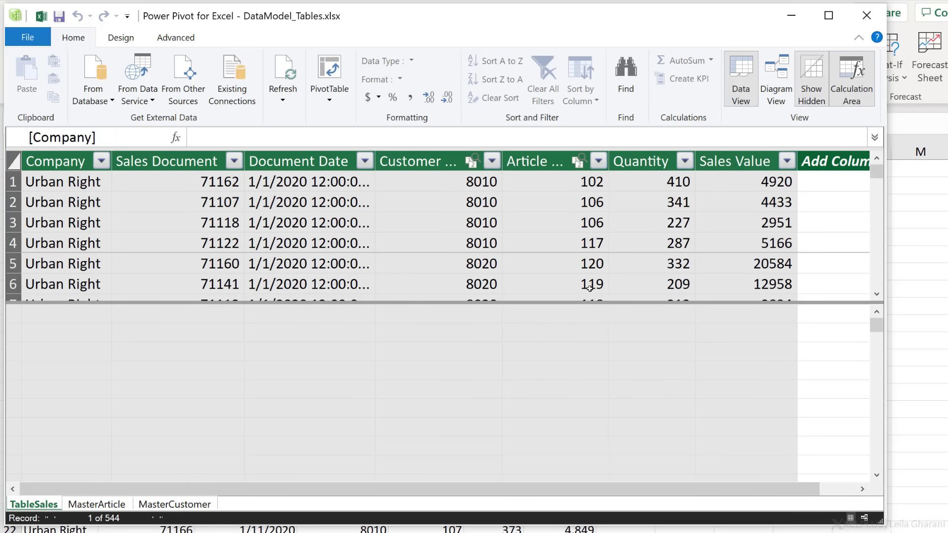
{"action": "left_click_drag", "start_coordinate": [731, 490], "coordinate": [799, 486]}
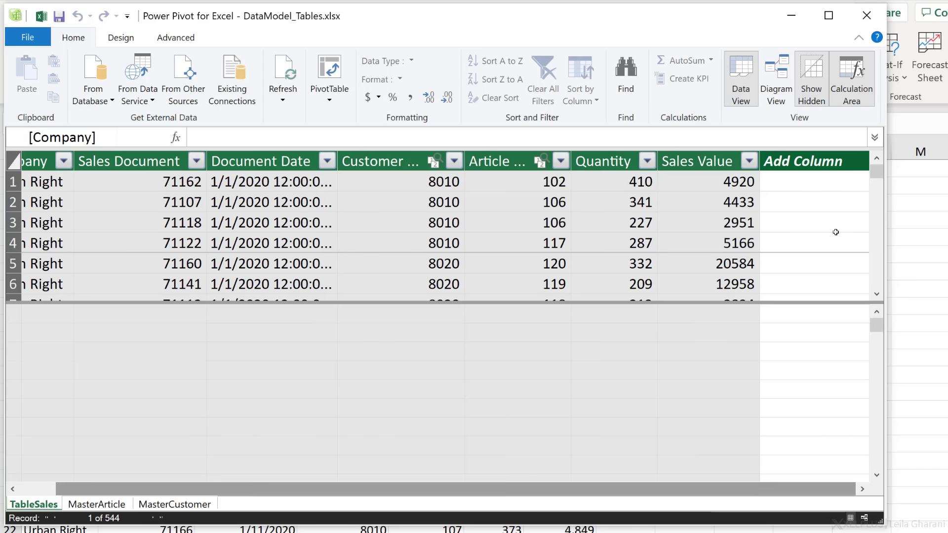
{"action": "left_click", "coordinate": [813, 183]}
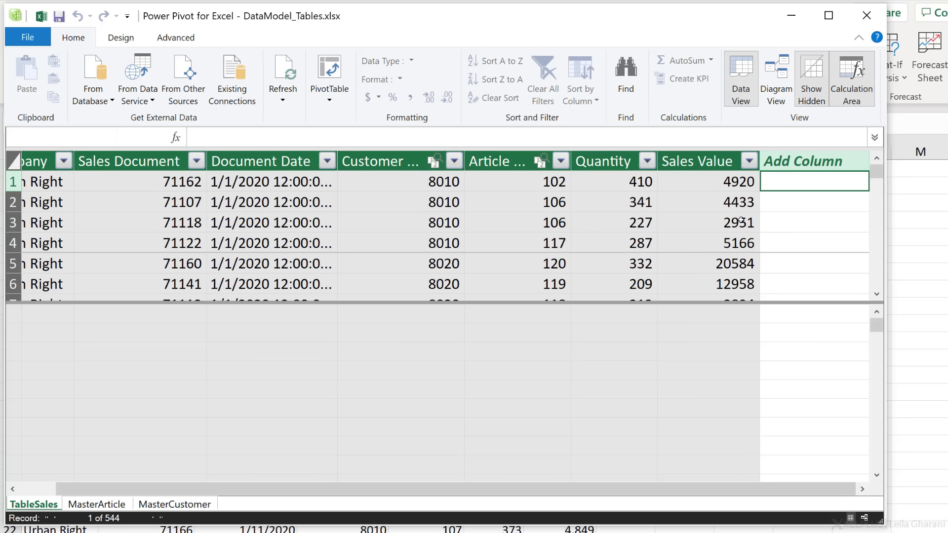
{"action": "left_click", "coordinate": [742, 353]}
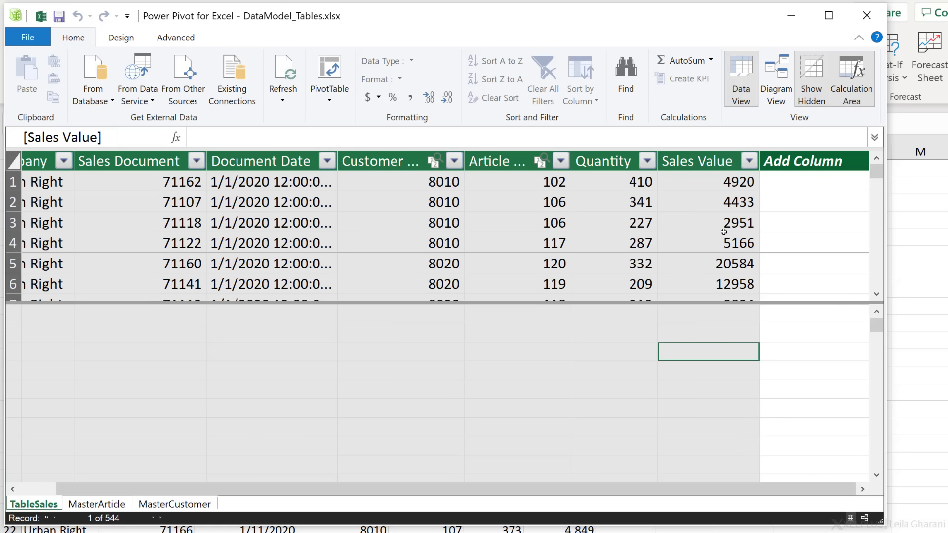
- In Diagram View, line up the three tables and enlarge TableSales to show all seven columns
{"action": "left_click", "coordinate": [776, 88]}
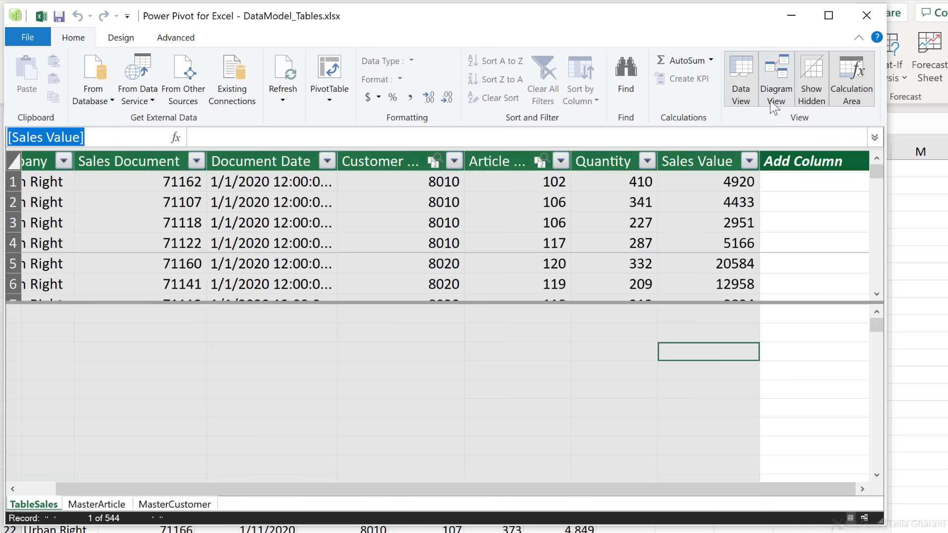
{"action": "left_click_drag", "start_coordinate": [397, 394], "coordinate": [406, 218]}
{"action": "scroll", "coordinate": [595, 336], "scroll_direction": "down", "scroll_amount": 3}
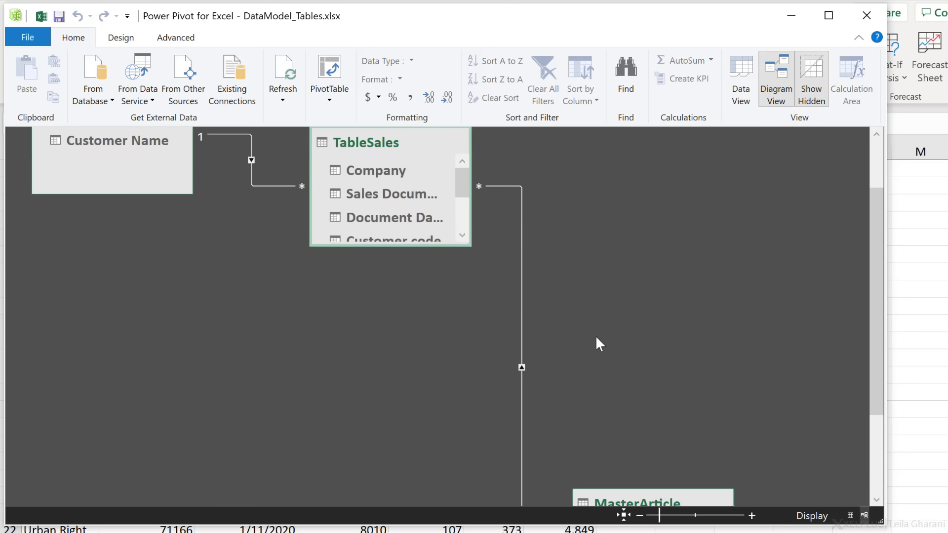
{"action": "left_click_drag", "start_coordinate": [620, 469], "coordinate": [647, 237]}
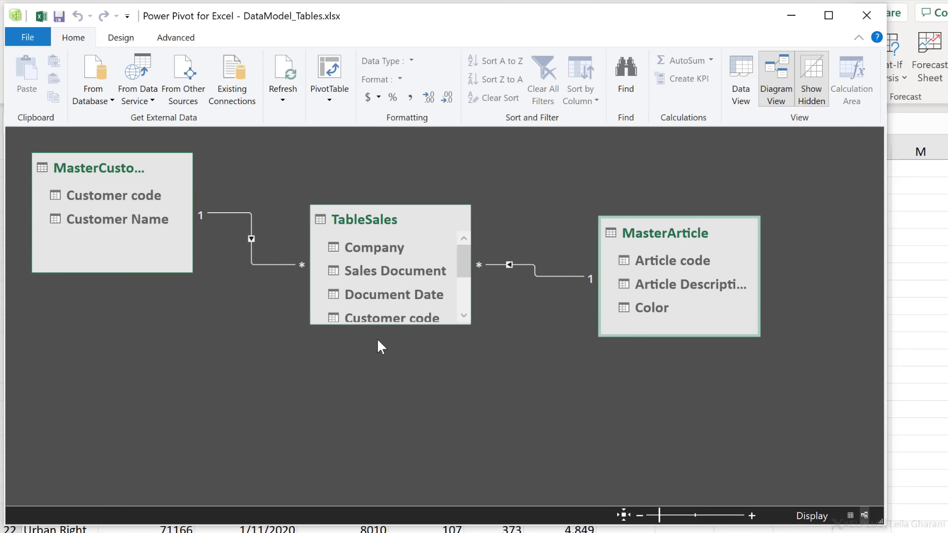
{"action": "left_click_drag", "start_coordinate": [376, 326], "coordinate": [373, 414]}
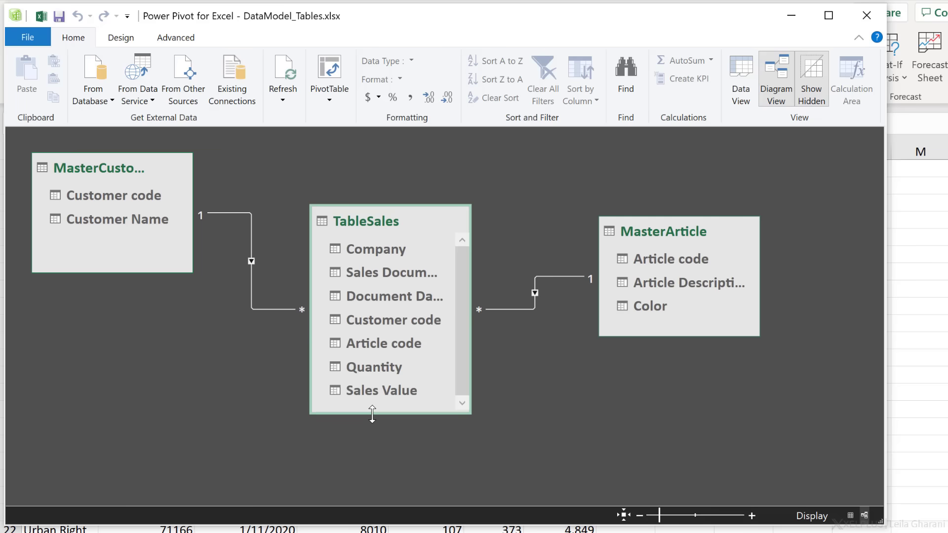
- Inspect the Customer code and Article code relationship lines and the TableSales fields
{"action": "left_click", "coordinate": [223, 214]}
{"action": "left_click", "coordinate": [494, 307]}
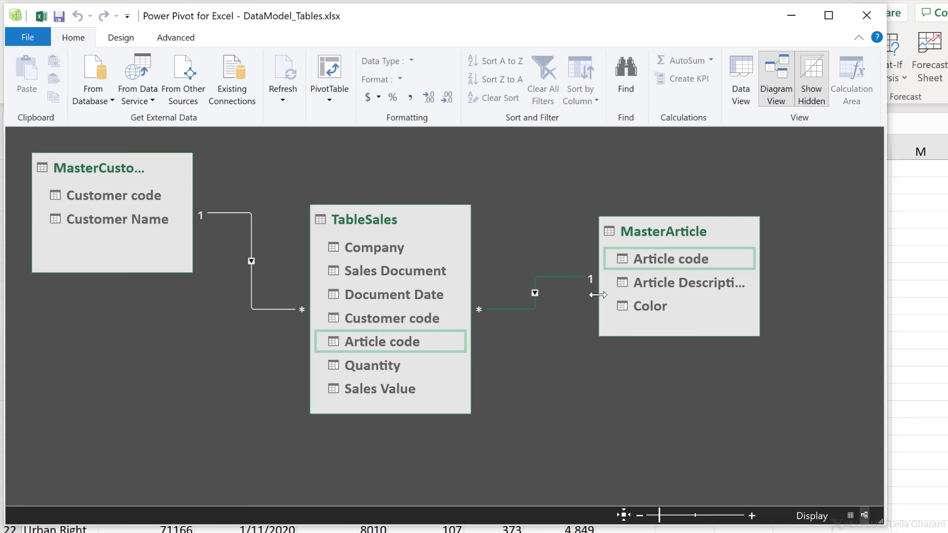
{"action": "left_click", "coordinate": [349, 301]}
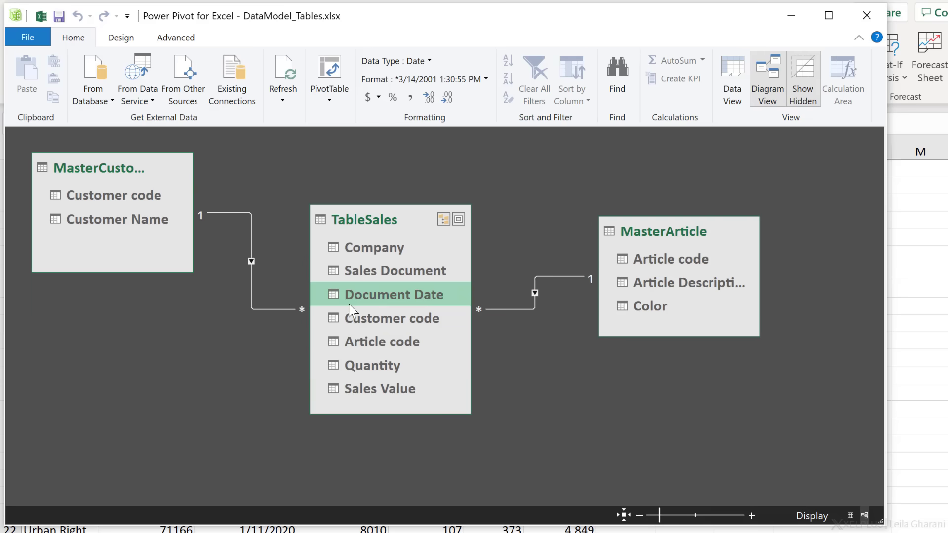
{"action": "left_click", "coordinate": [389, 322]}
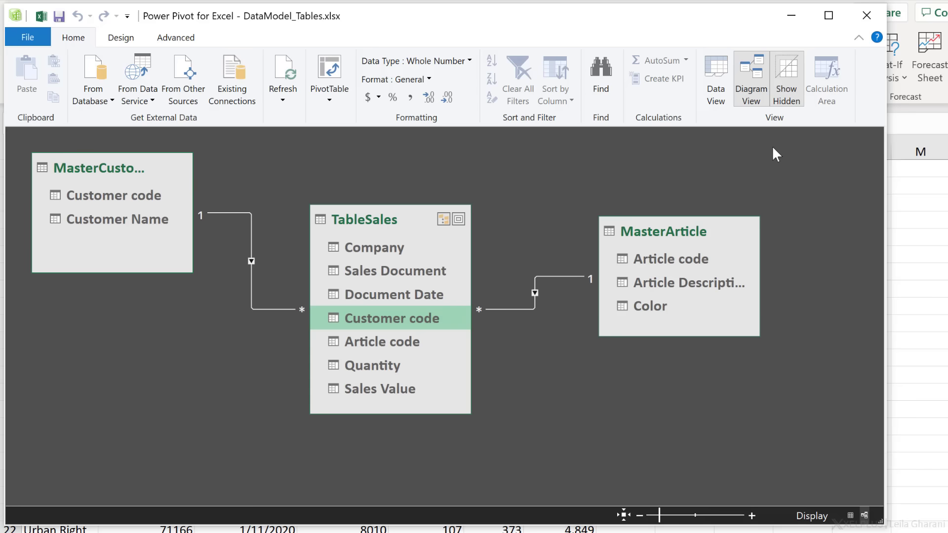
- Close Power Pivot and return to the sales data in Excel
{"action": "left_click", "coordinate": [860, 19]}
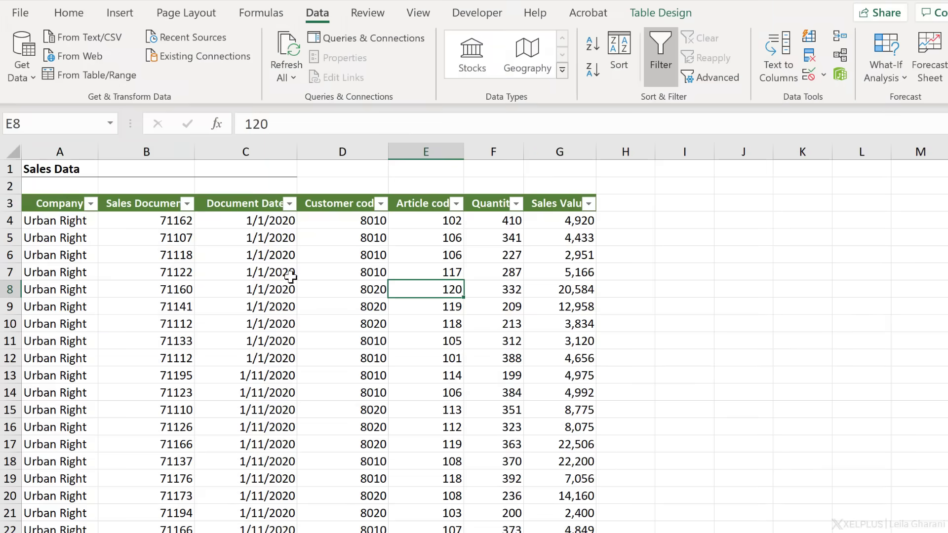
{"action": "left_click", "coordinate": [218, 346]}
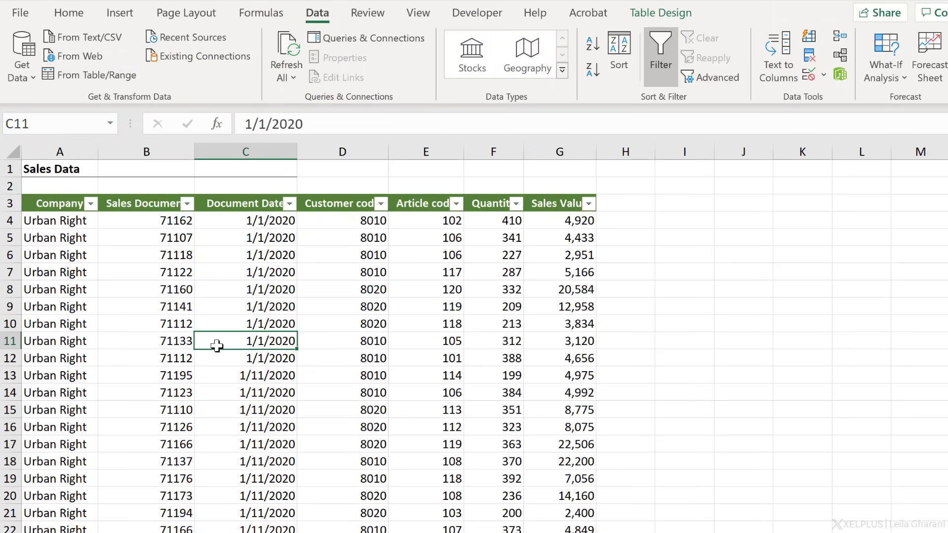
{"action": "left_click", "coordinate": [155, 335]}
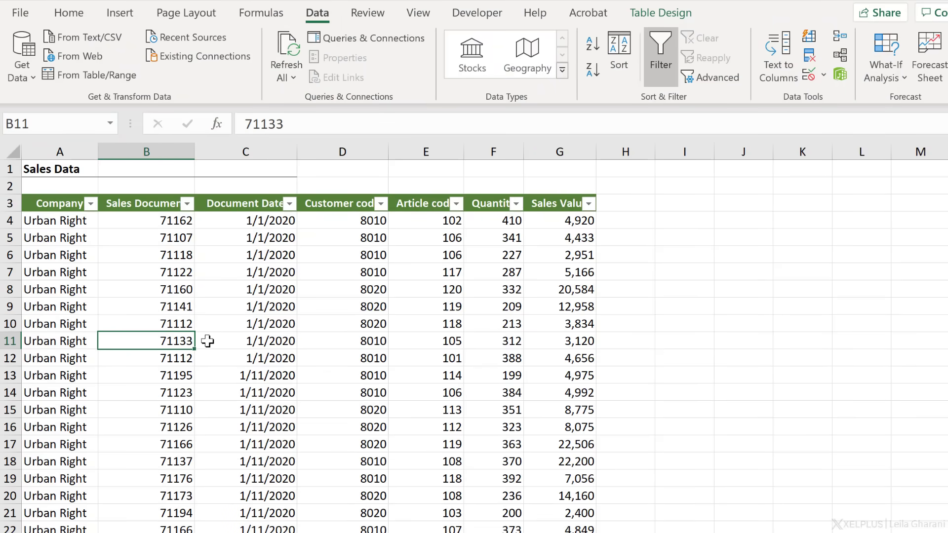
{"action": "left_click", "coordinate": [189, 309]}
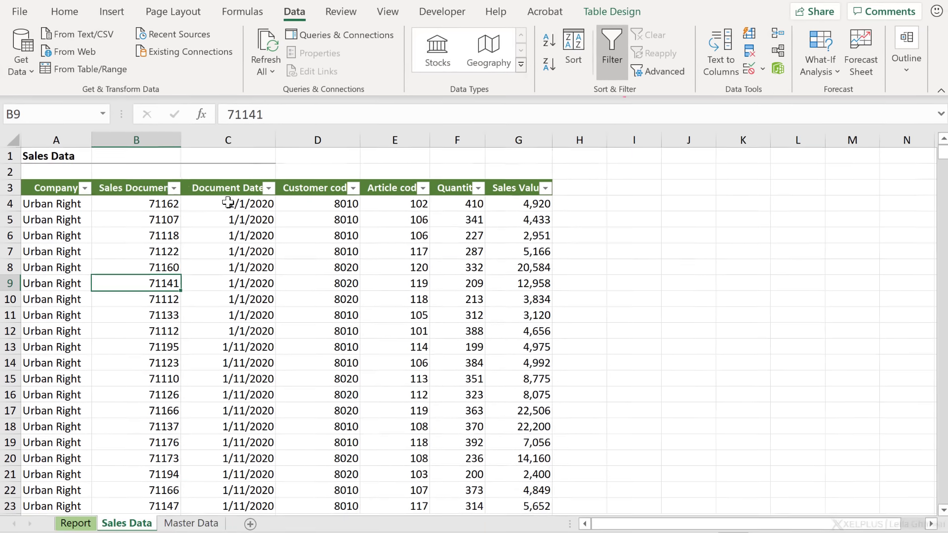
{"action": "left_click", "coordinate": [111, 12]}
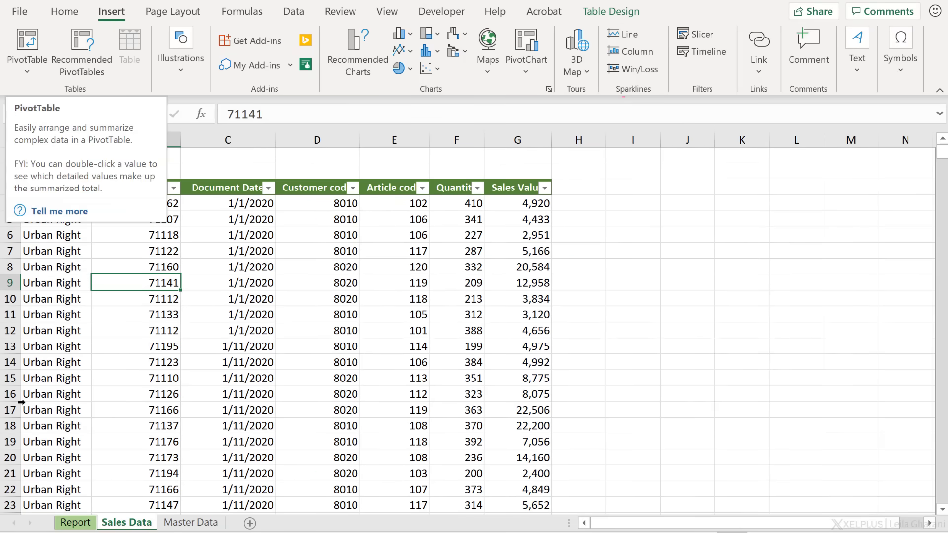
- Insert a PivotTable from the workbook's Data Model at A6 on the Report sheet
{"action": "left_click", "coordinate": [75, 523]}
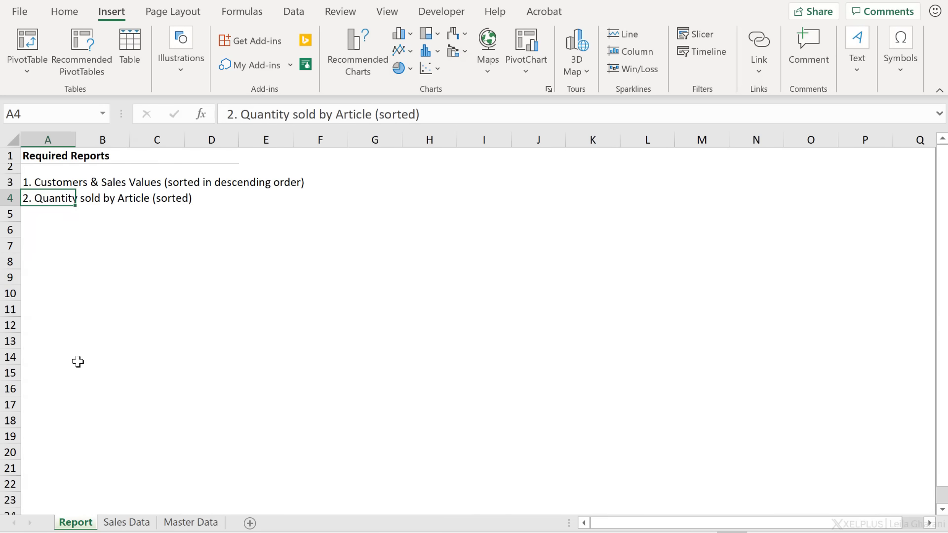
{"action": "mouse_move", "coordinate": [52, 230]}
{"action": "left_mouse_down"}
{"action": "mouse_move", "coordinate": [51, 243]}
{"action": "mouse_move", "coordinate": [46, 233]}
{"action": "left_mouse_up"}
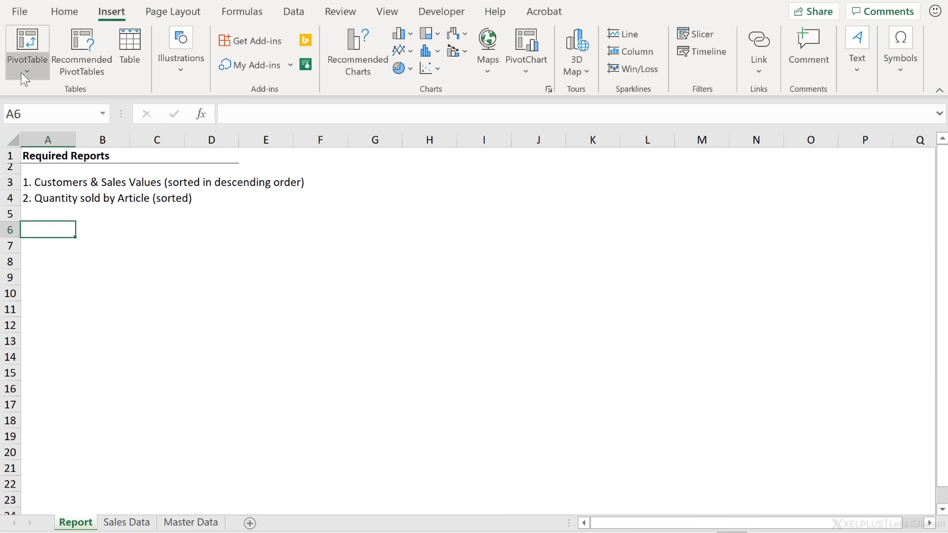
{"action": "left_click", "coordinate": [28, 59]}
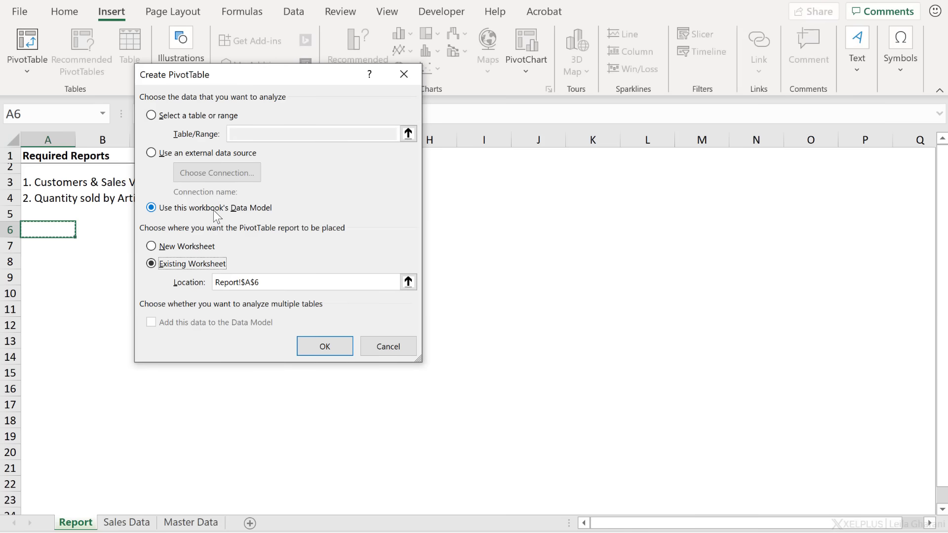
{"action": "left_click", "coordinate": [309, 346]}
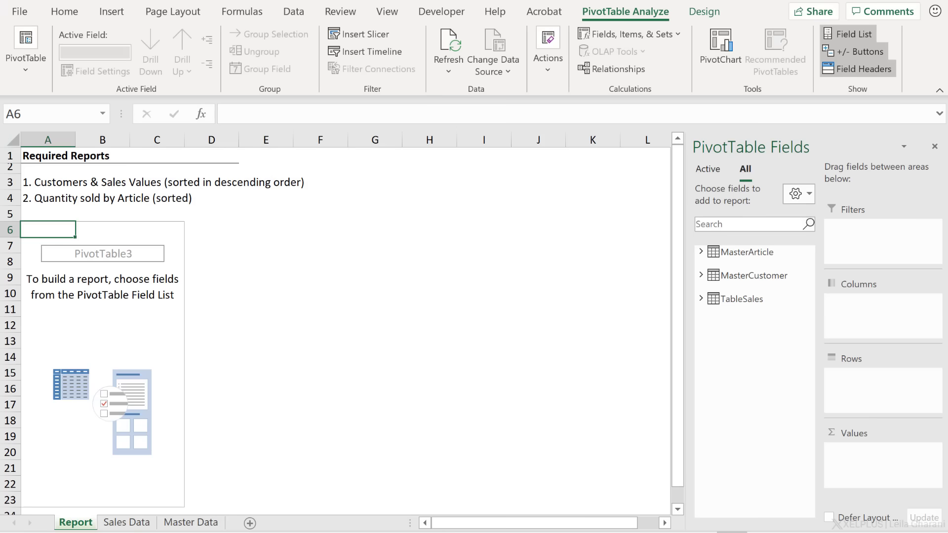
- Expand MasterArticle and TableSales in the field list to review their fields
{"action": "left_click", "coordinate": [743, 249]}
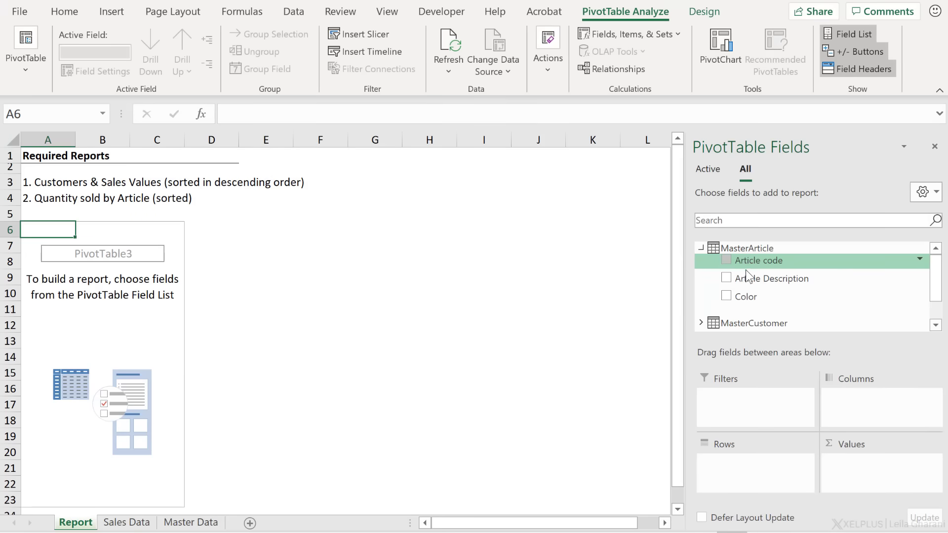
{"action": "left_click", "coordinate": [705, 249]}
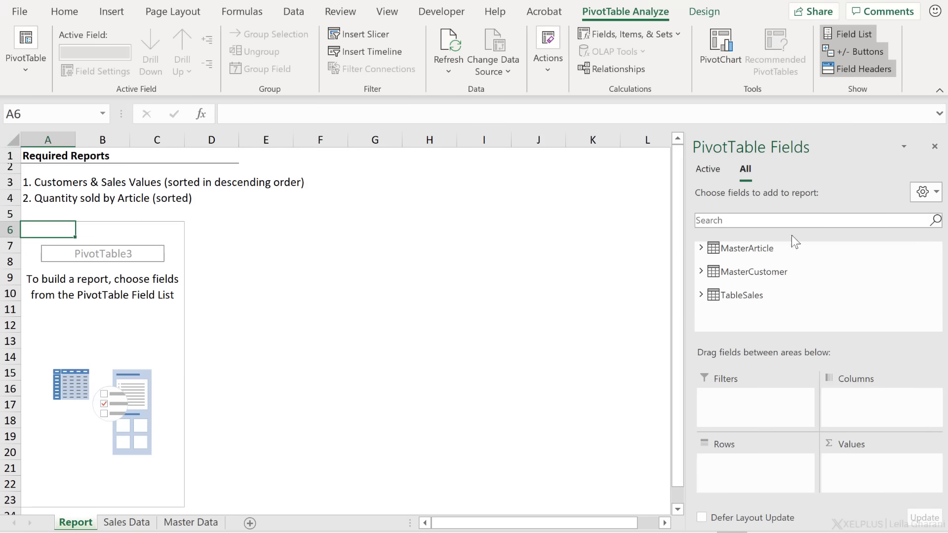
{"action": "left_click", "coordinate": [701, 296]}
{"action": "scroll", "coordinate": [753, 306], "scroll_direction": "down", "scroll_amount": 3}
{"action": "scroll", "coordinate": [753, 311], "scroll_direction": "up", "scroll_amount": 4}
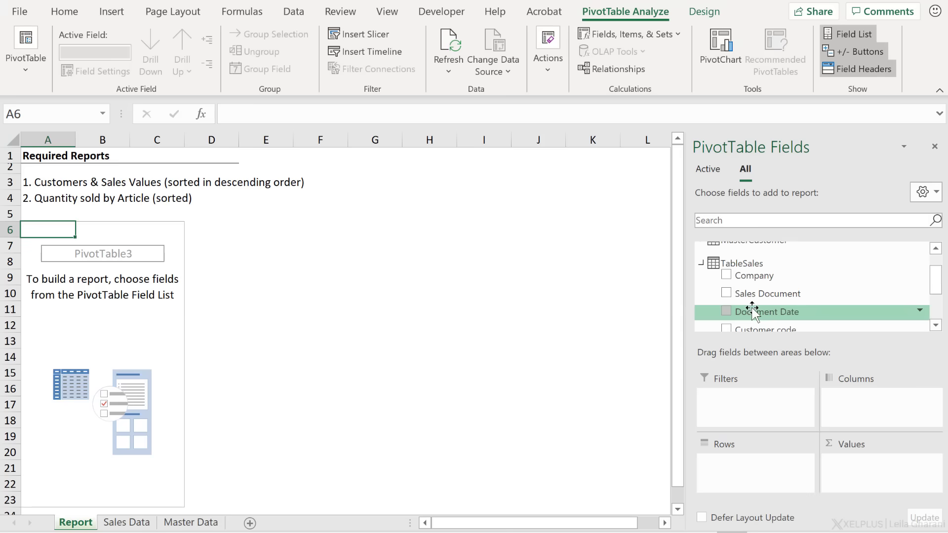
{"action": "scroll", "coordinate": [752, 310], "scroll_direction": "up", "scroll_amount": 1}
{"action": "scroll", "coordinate": [754, 306], "scroll_direction": "down", "scroll_amount": 3}
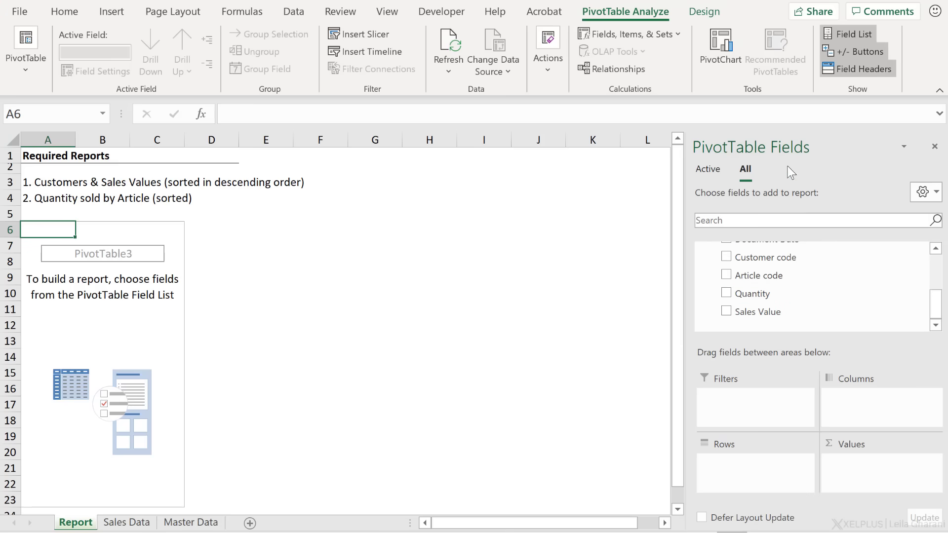
- Float and enlarge the field list, using the Fields and Areas Side-By-Side layout
{"action": "left_click_drag", "start_coordinate": [764, 143], "coordinate": [364, 165]}
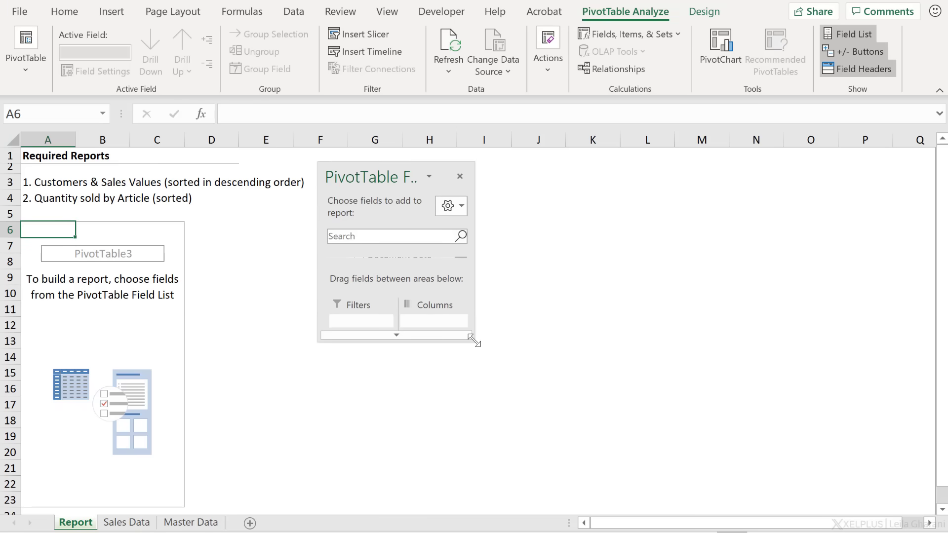
{"action": "left_click_drag", "start_coordinate": [472, 339], "coordinate": [518, 483]}
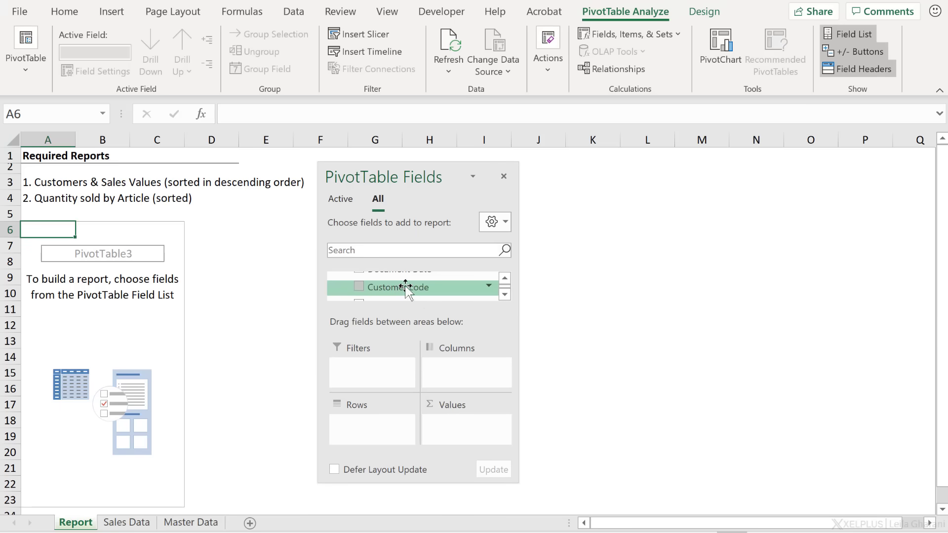
{"action": "left_click", "coordinate": [505, 220]}
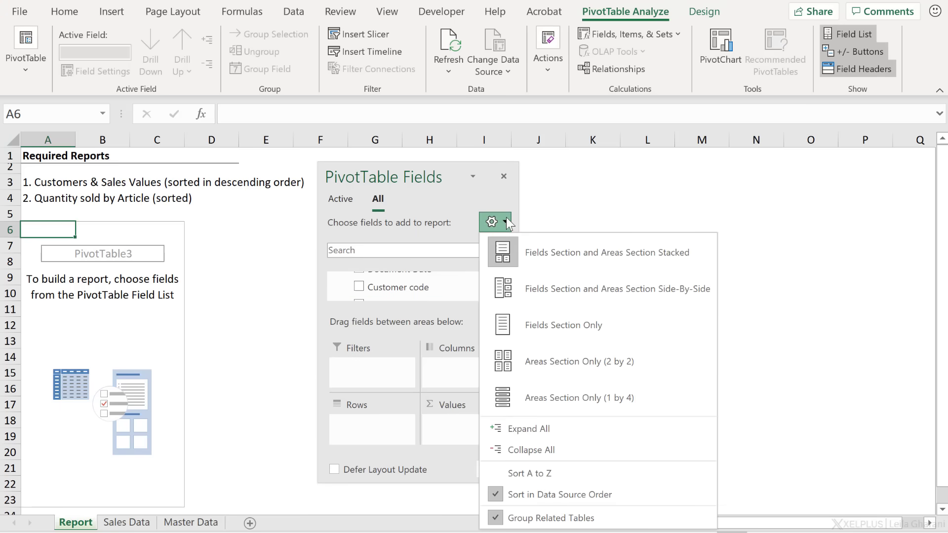
{"action": "left_click", "coordinate": [612, 295]}
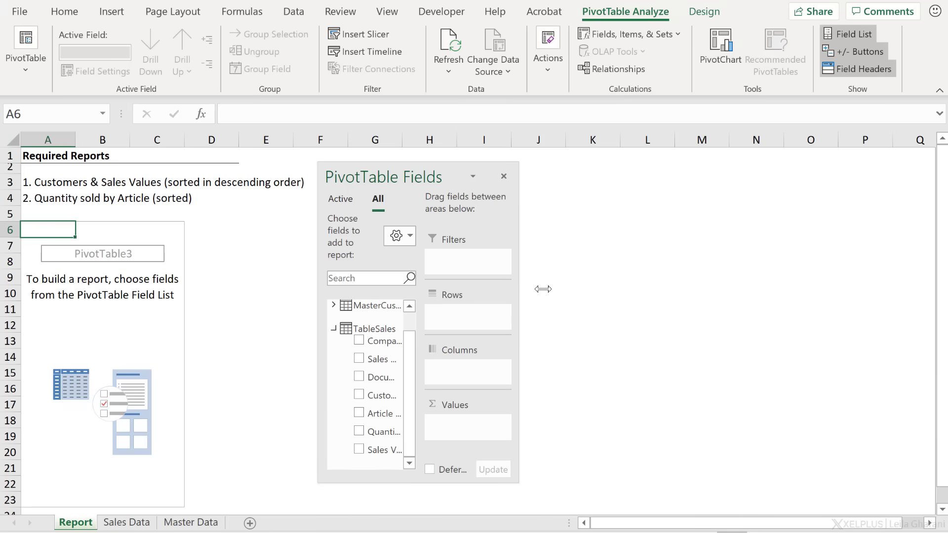
- Add Sales Value as values and MasterCustomer's Customer Name as rows
{"action": "left_click_drag", "start_coordinate": [543, 289], "coordinate": [589, 289]}
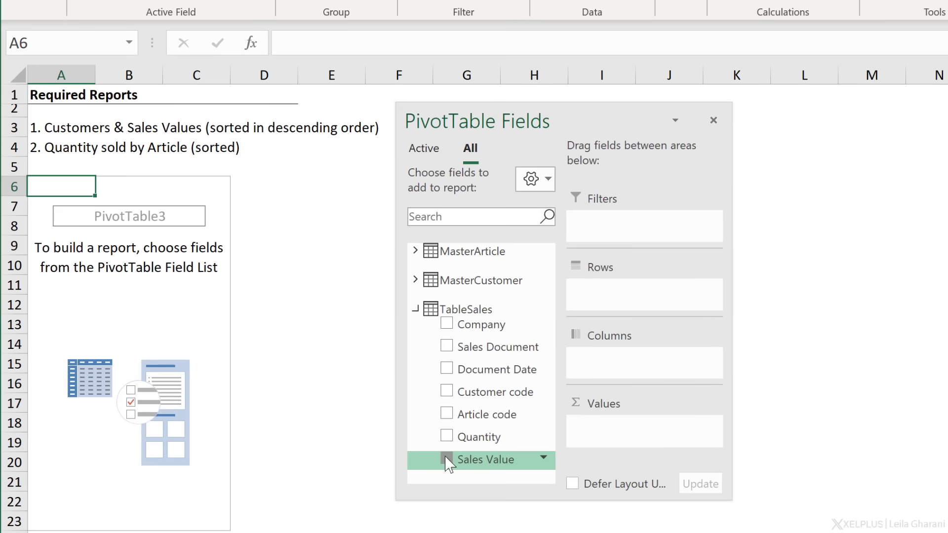
{"action": "left_click", "coordinate": [447, 460]}
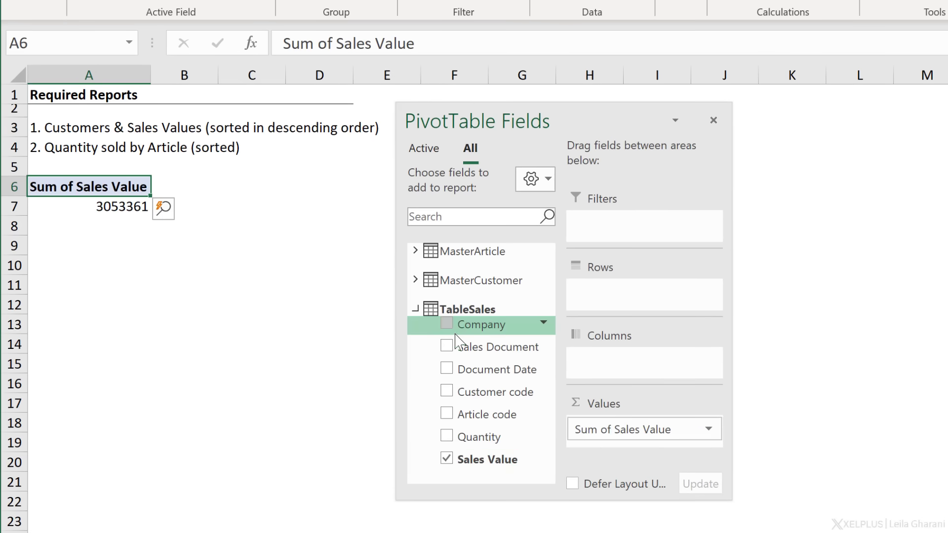
{"action": "left_click", "coordinate": [414, 280]}
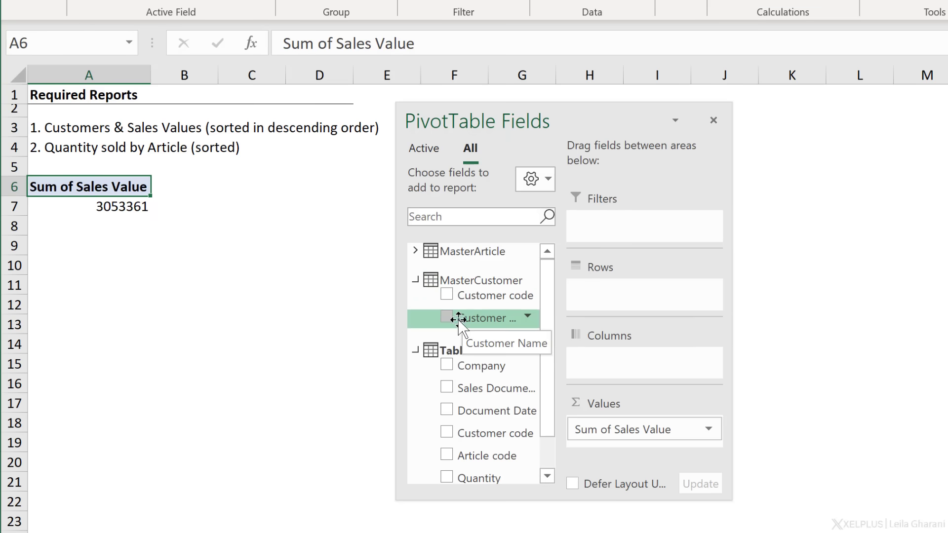
{"action": "left_click", "coordinate": [446, 317]}
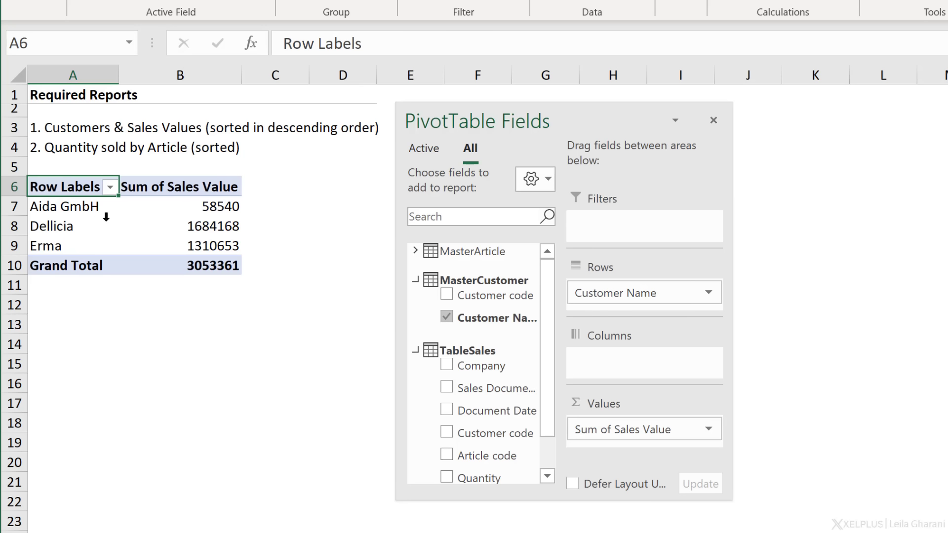
- Rename the B6 header from 'Sum of Sales Value' to 'Sales Value'
{"action": "left_click", "coordinate": [198, 207]}
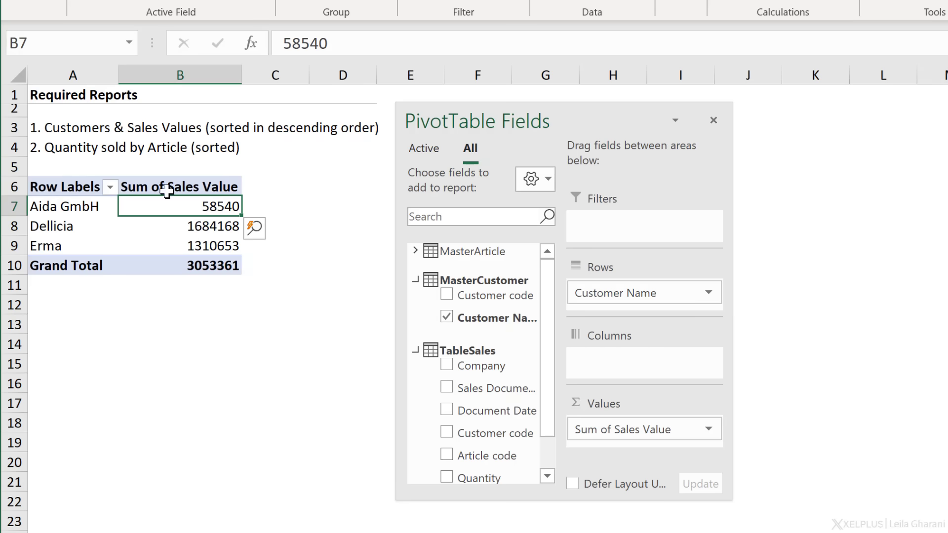
{"action": "left_click", "coordinate": [167, 193]}
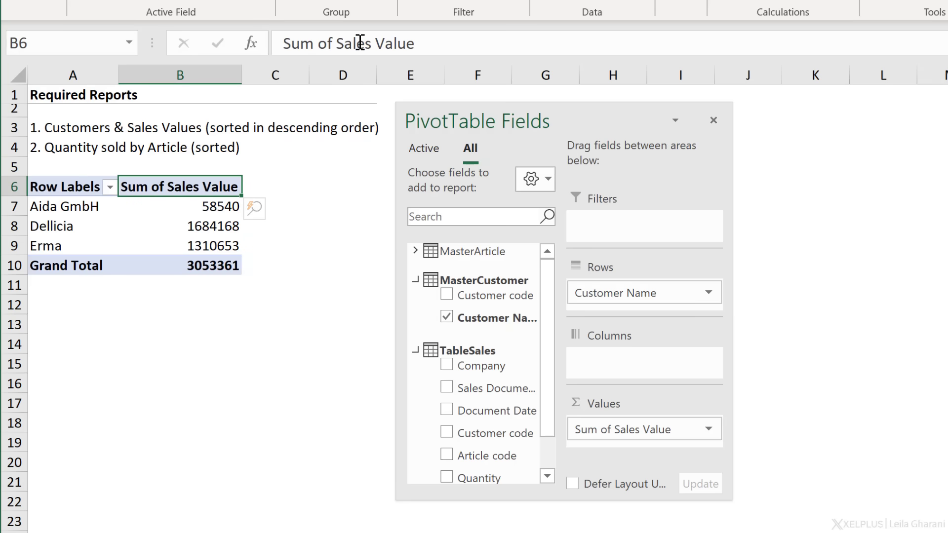
{"action": "left_click_drag", "start_coordinate": [338, 45], "coordinate": [246, 42]}
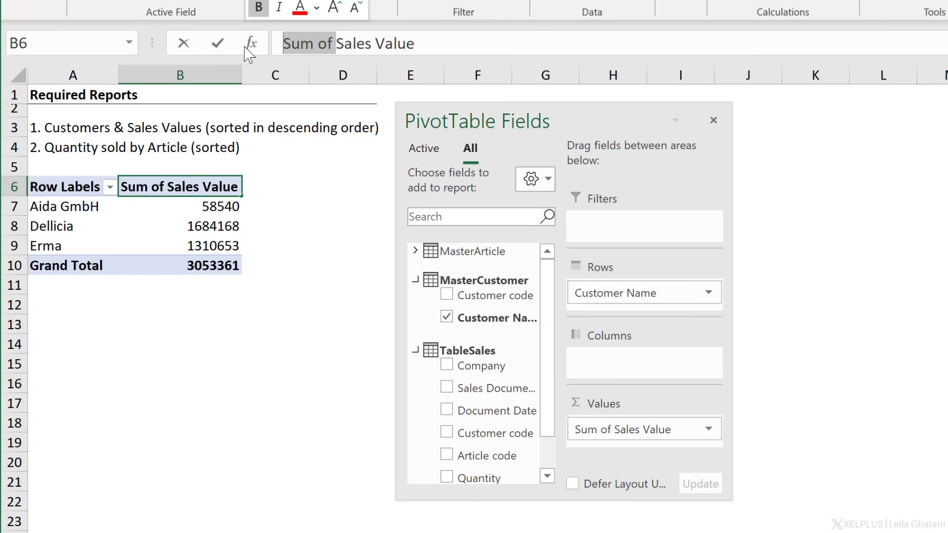
{"action": "key", "text": "BackSpace"}
{"action": "key", "text": "Return"}
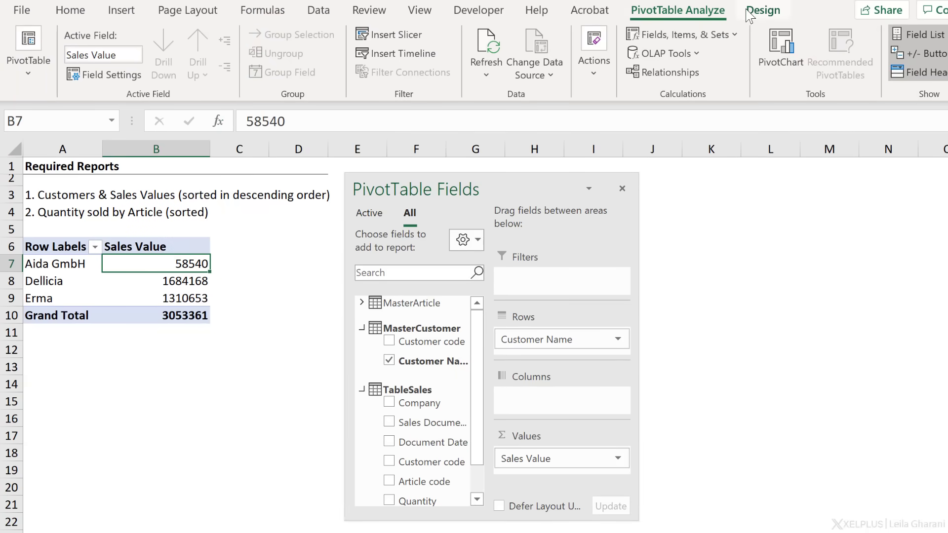
- Switch the customer pivot table's report layout to tabular form
{"action": "left_click", "coordinate": [760, 11]}
{"action": "left_click", "coordinate": [115, 64]}
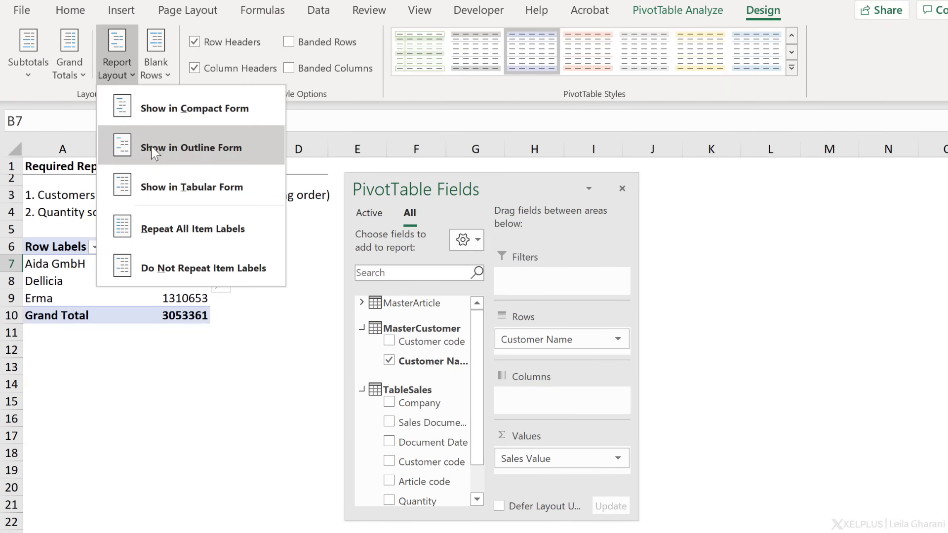
{"action": "left_click", "coordinate": [171, 189]}
- Format sales values as Number with 0 decimals and thousands separator; list only active tables
{"action": "right_click", "coordinate": [157, 268]}
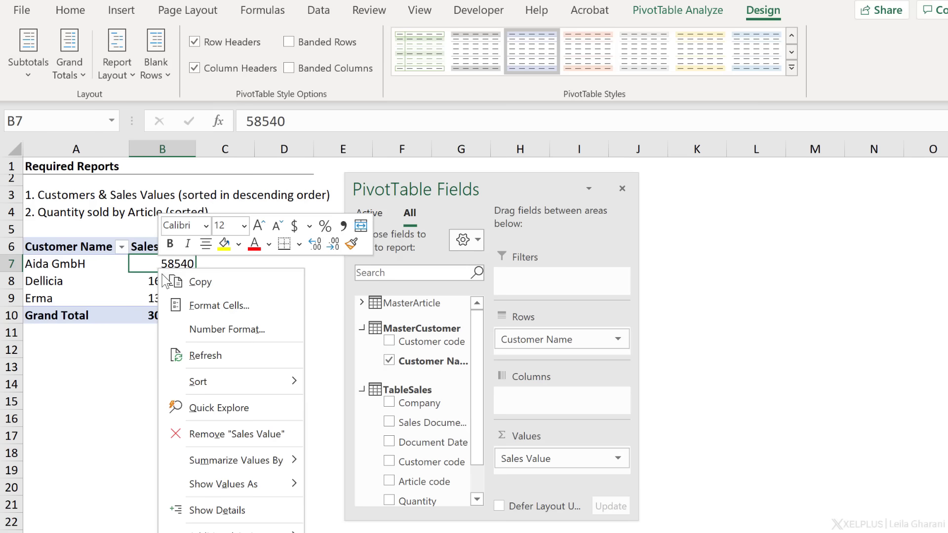
{"action": "key", "text": "Escape"}
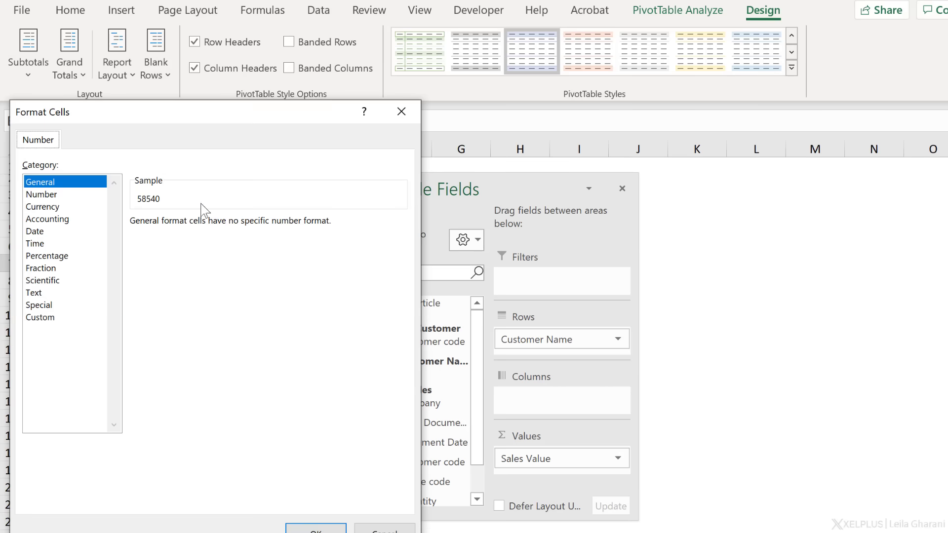
{"action": "left_click", "coordinate": [77, 195]}
{"action": "left_click", "coordinate": [136, 246]}
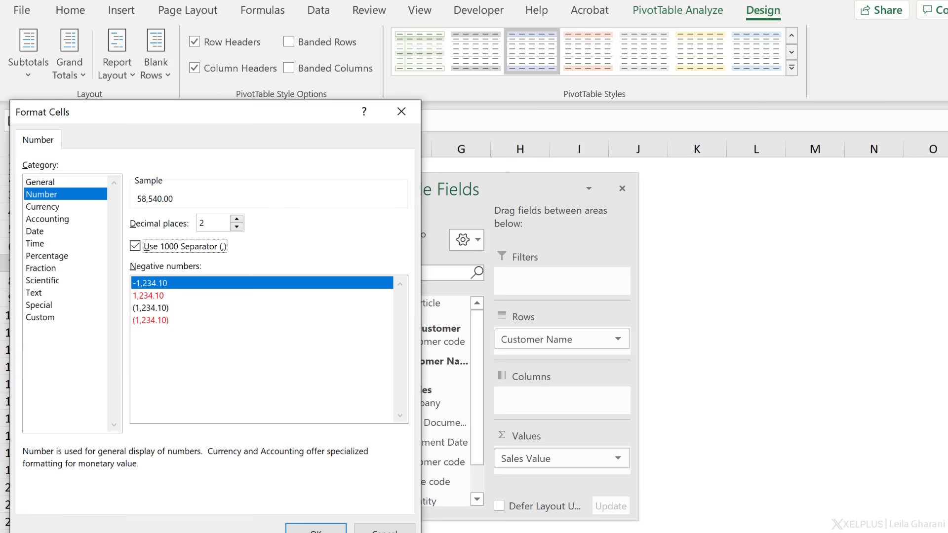
{"action": "left_click", "coordinate": [237, 228]}
{"action": "left_click", "coordinate": [237, 227]}
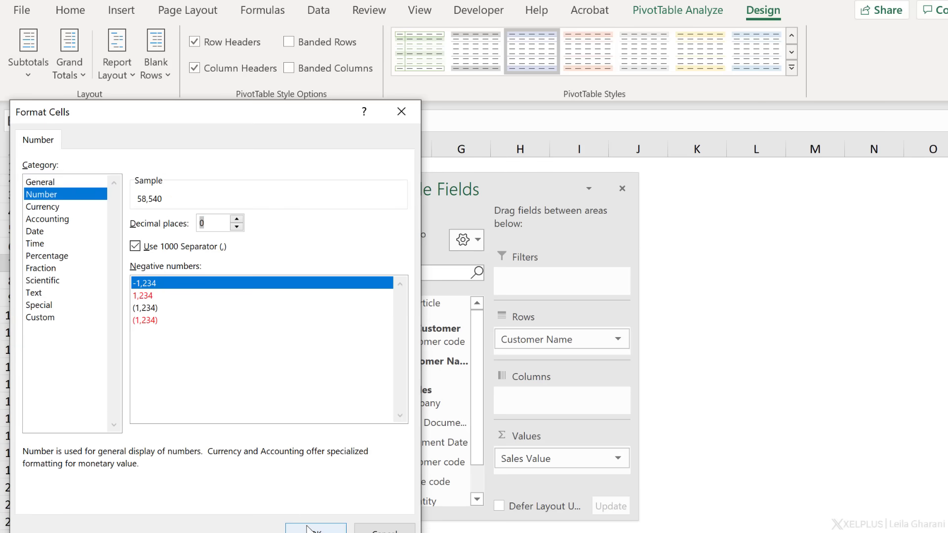
{"action": "left_click", "coordinate": [316, 528]}
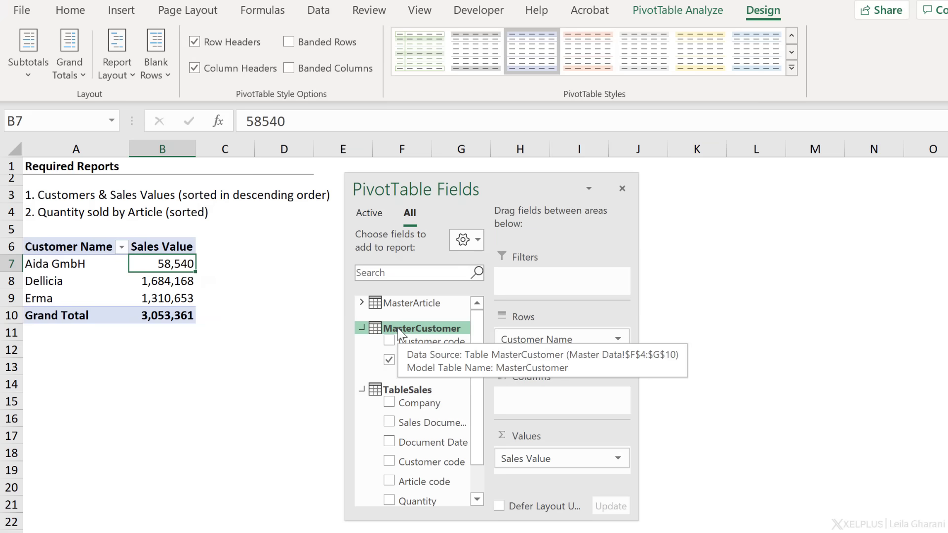
{"action": "left_click", "coordinate": [367, 214]}
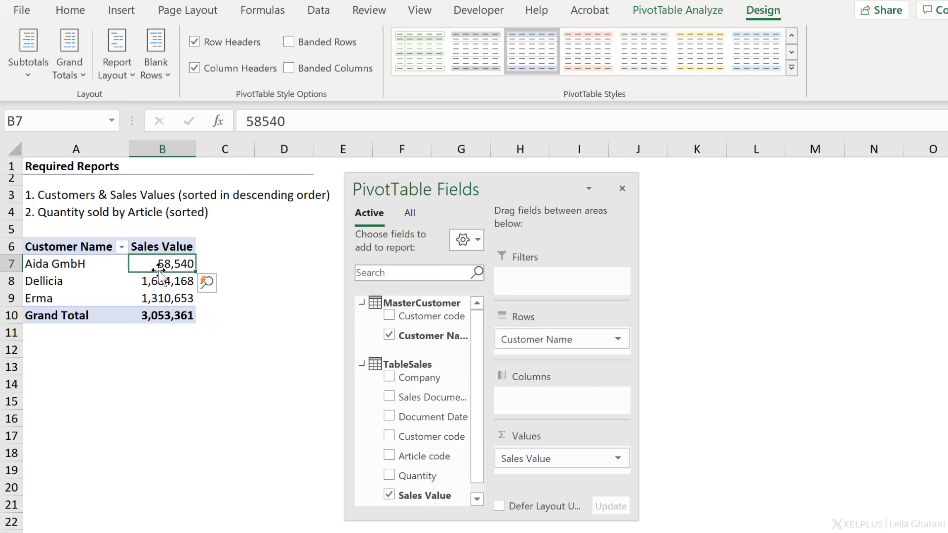
- Copy the customer pivot table and paste a duplicate at D6
{"action": "left_click_drag", "start_coordinate": [89, 251], "coordinate": [158, 310]}
{"action": "key", "text": "ctrl+c"}
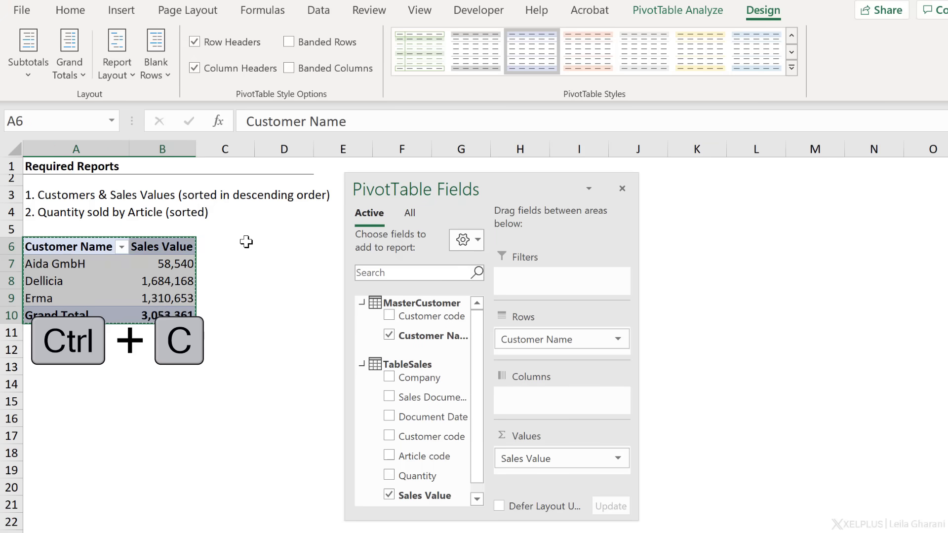
{"action": "left_click", "coordinate": [271, 244]}
{"action": "key", "text": "ctrl+v"}
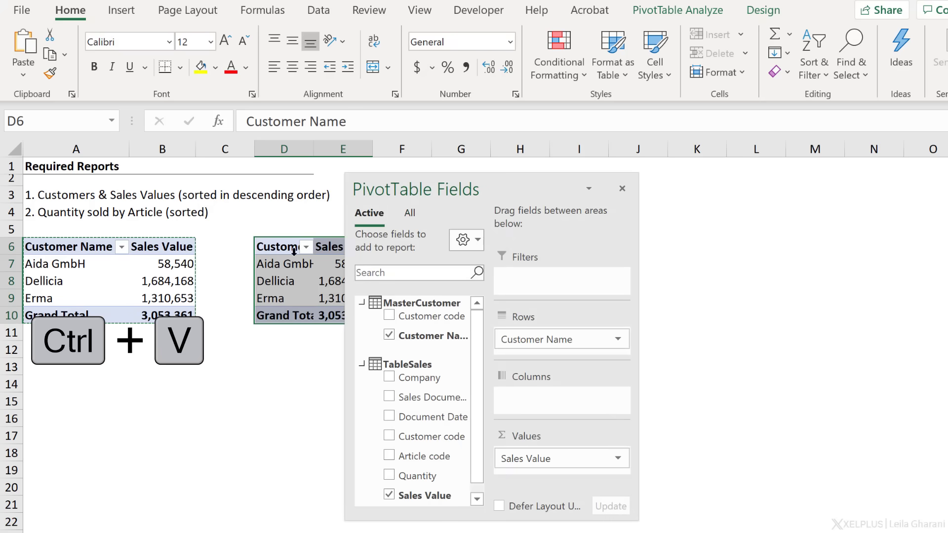
- Change the copy's fields: swap Sales Value for Quantity and Customer Name for MasterArticle's Article Description
{"action": "left_click_drag", "start_coordinate": [420, 183], "coordinate": [508, 162]}
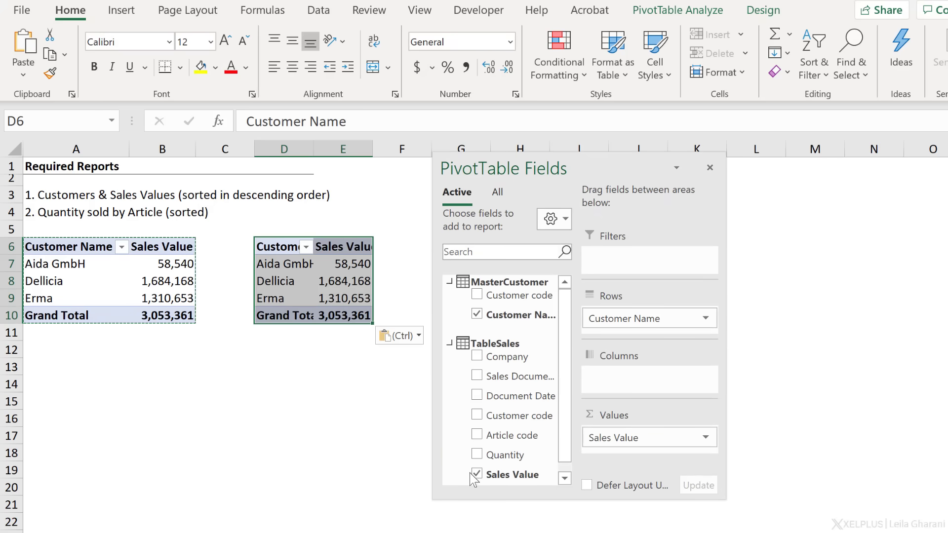
{"action": "left_click_drag", "start_coordinate": [468, 497], "coordinate": [469, 531]}
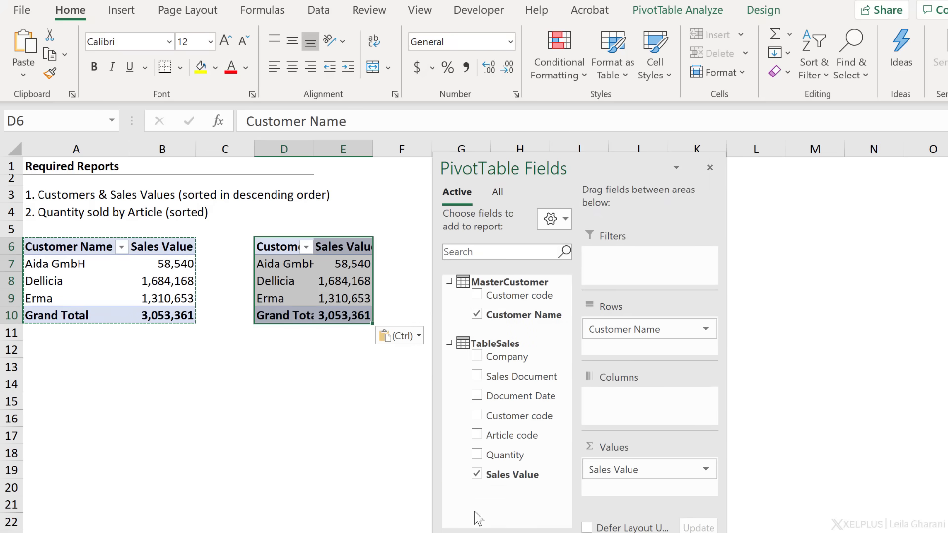
{"action": "left_click", "coordinate": [478, 475]}
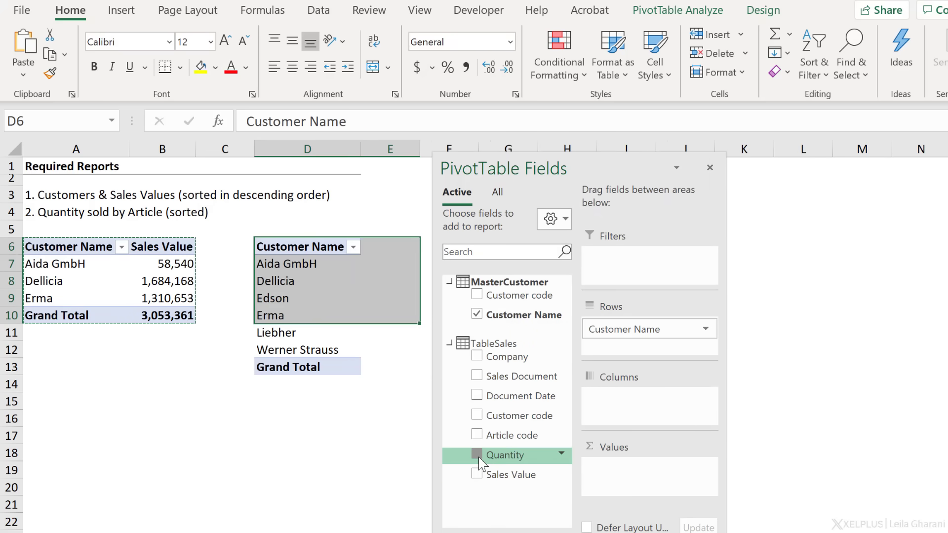
{"action": "left_click", "coordinate": [478, 456]}
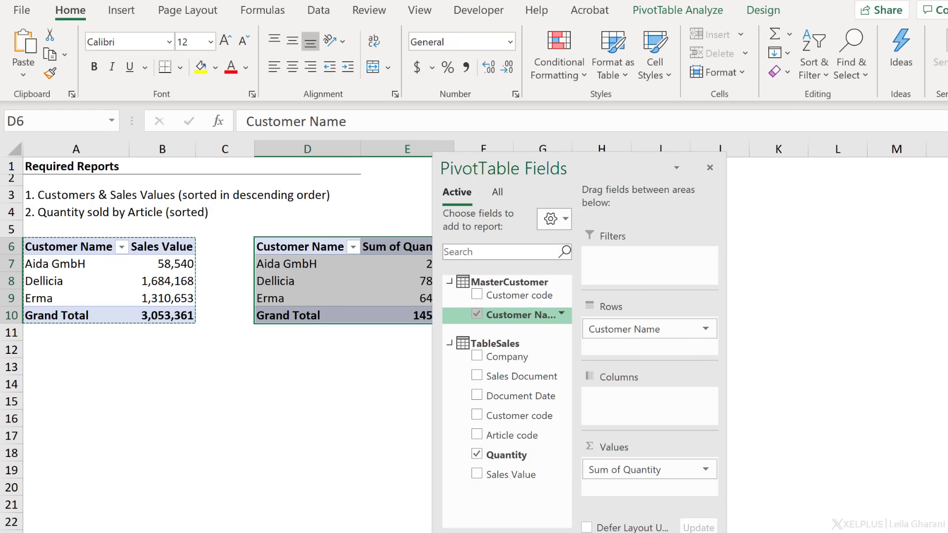
{"action": "left_click", "coordinate": [478, 315]}
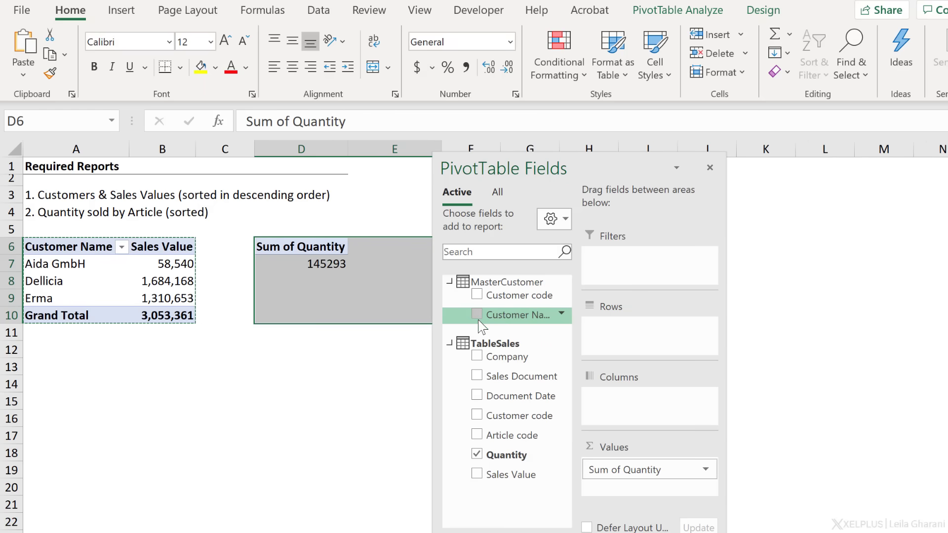
{"action": "left_click", "coordinate": [488, 198]}
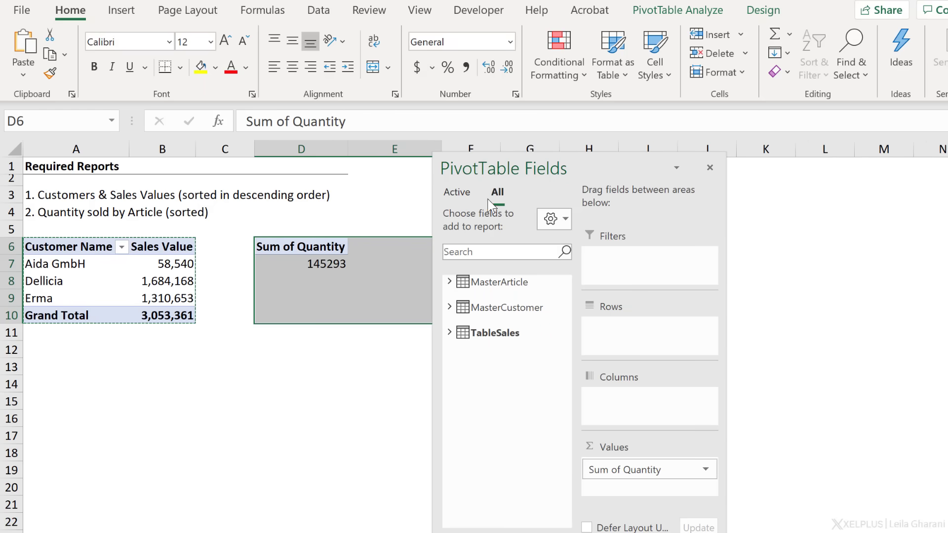
{"action": "left_click", "coordinate": [447, 282]}
{"action": "left_click", "coordinate": [477, 314]}
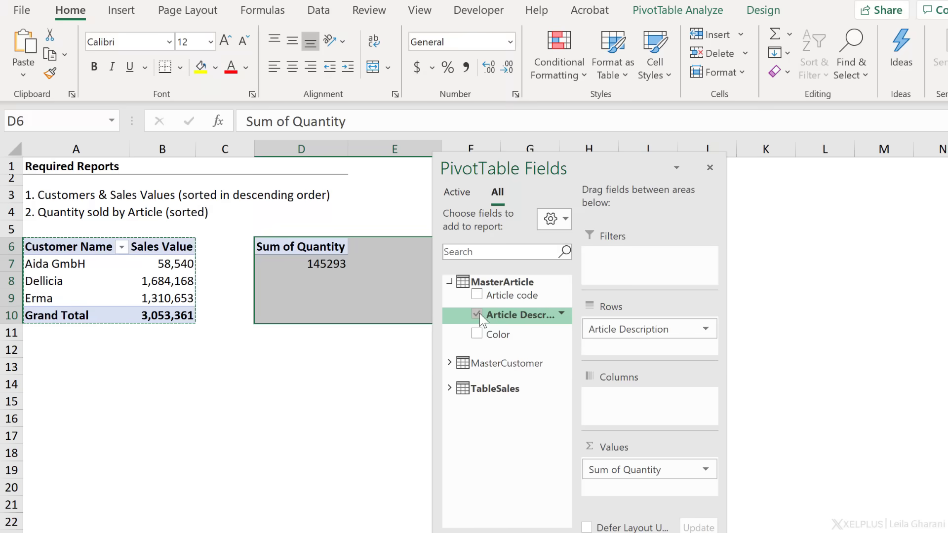
{"action": "left_click_drag", "start_coordinate": [565, 170], "coordinate": [692, 173]}
{"action": "left_click", "coordinate": [468, 258]}
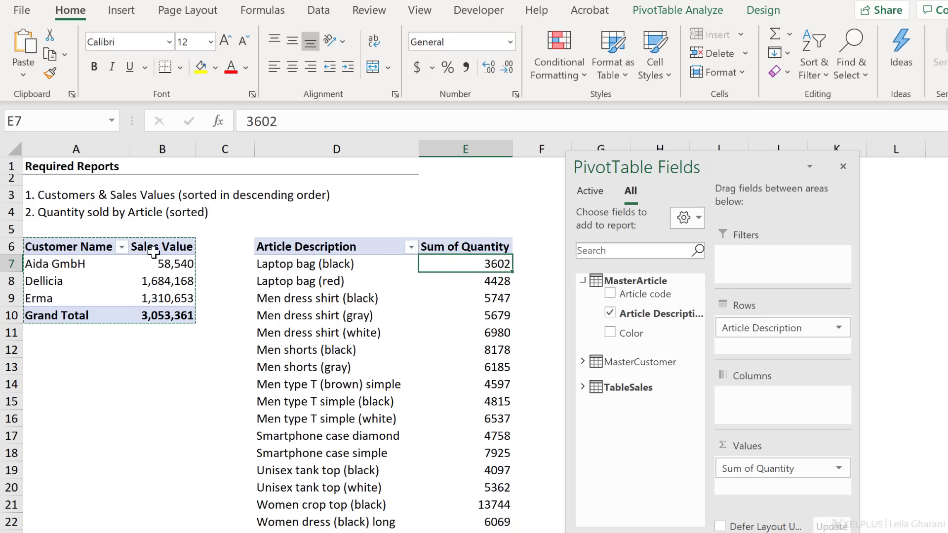
- Sort customers by sales value and articles by quantity, both largest to smallest
{"action": "left_click", "coordinate": [167, 253]}
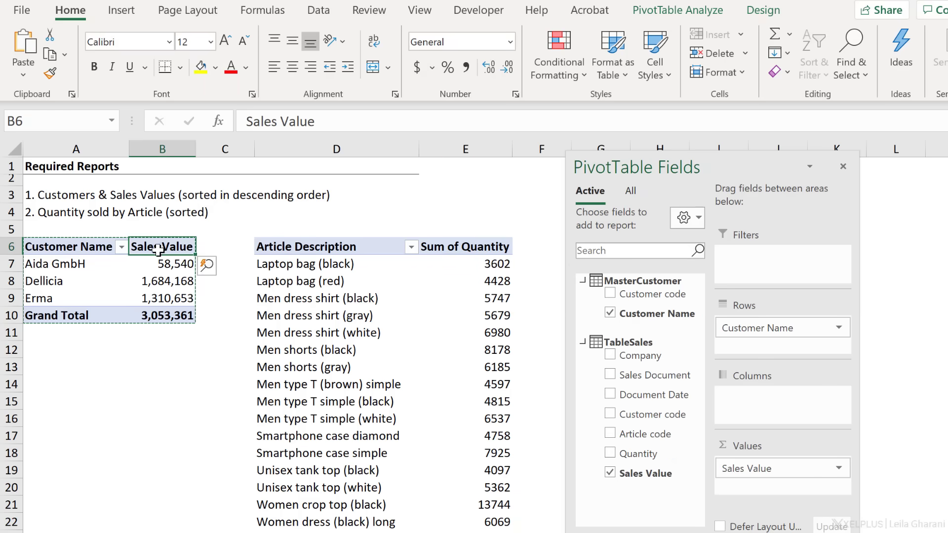
{"action": "right_click", "coordinate": [163, 266]}
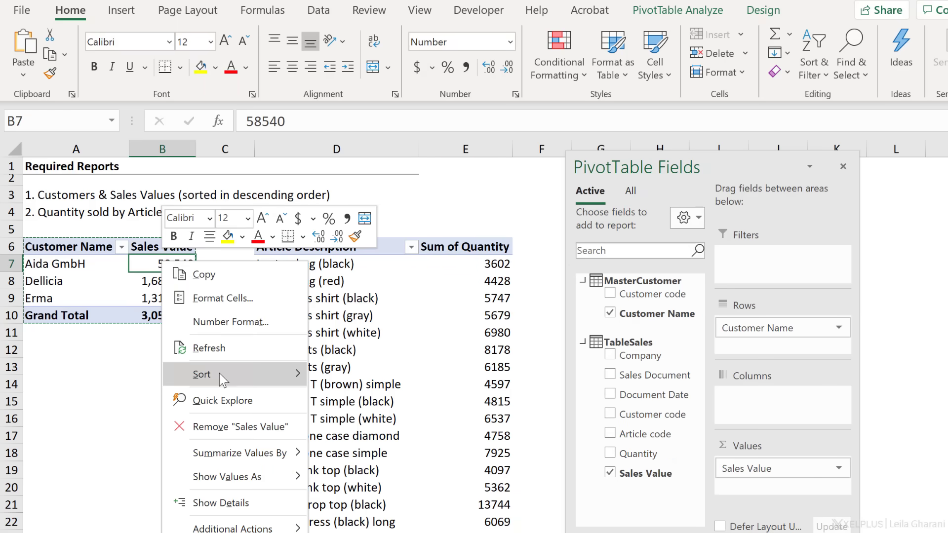
{"action": "mouse_move", "coordinate": [220, 374]}
{"action": "left_click", "coordinate": [368, 401]}
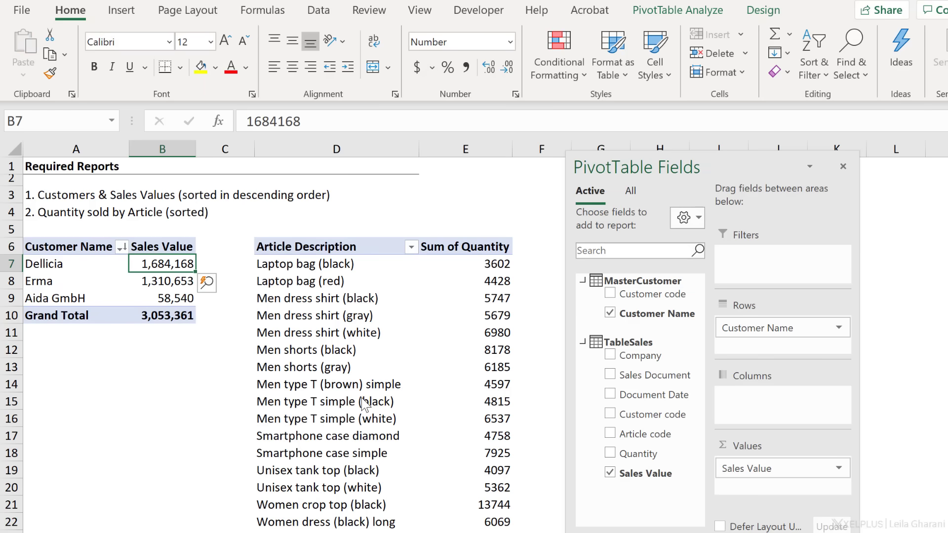
{"action": "right_click", "coordinate": [477, 262]}
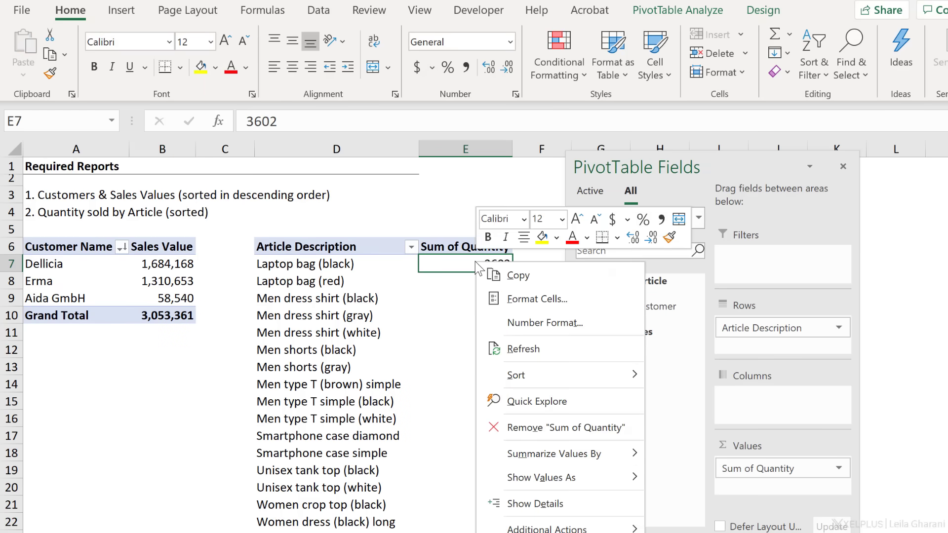
{"action": "mouse_move", "coordinate": [534, 375]}
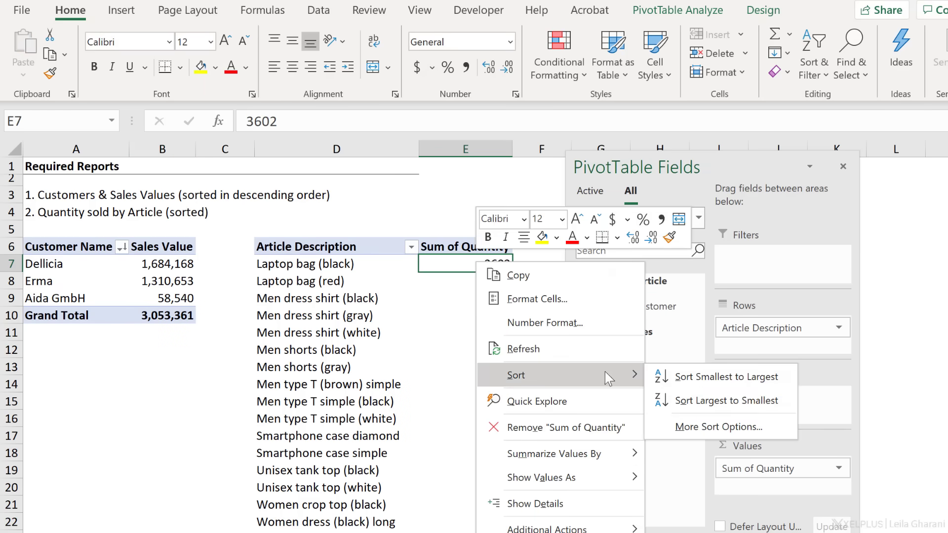
{"action": "left_click", "coordinate": [679, 401]}
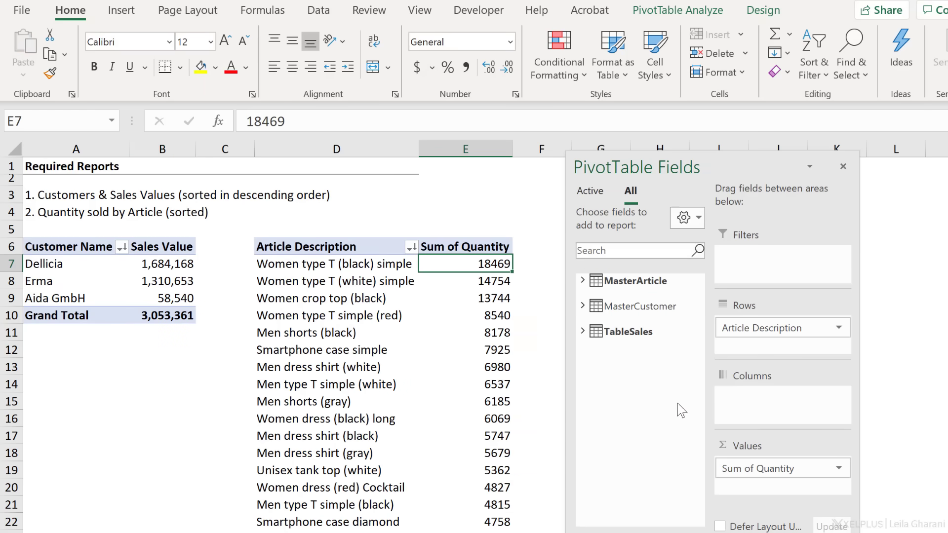
- Format the quantity values as Number with a 1000 separator and 0 decimals
{"action": "right_click", "coordinate": [456, 265]}
{"action": "left_click", "coordinate": [498, 326]}
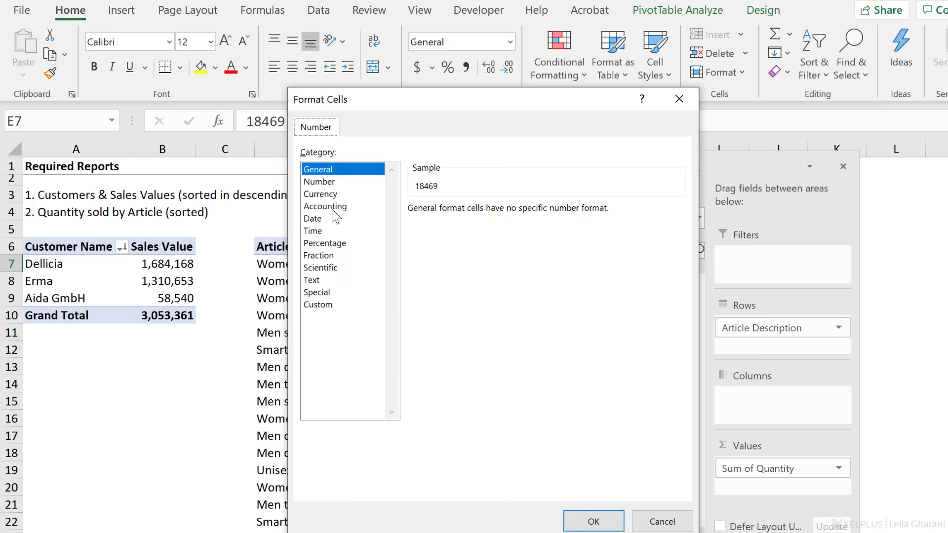
{"action": "left_click", "coordinate": [323, 181]}
{"action": "left_click", "coordinate": [427, 234]}
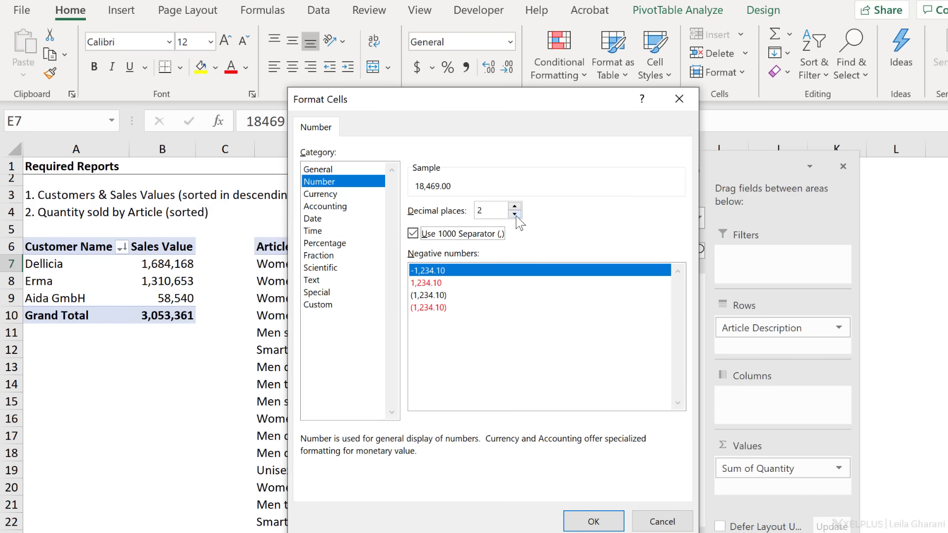
{"action": "left_click", "coordinate": [515, 215]}
{"action": "left_click", "coordinate": [515, 215]}
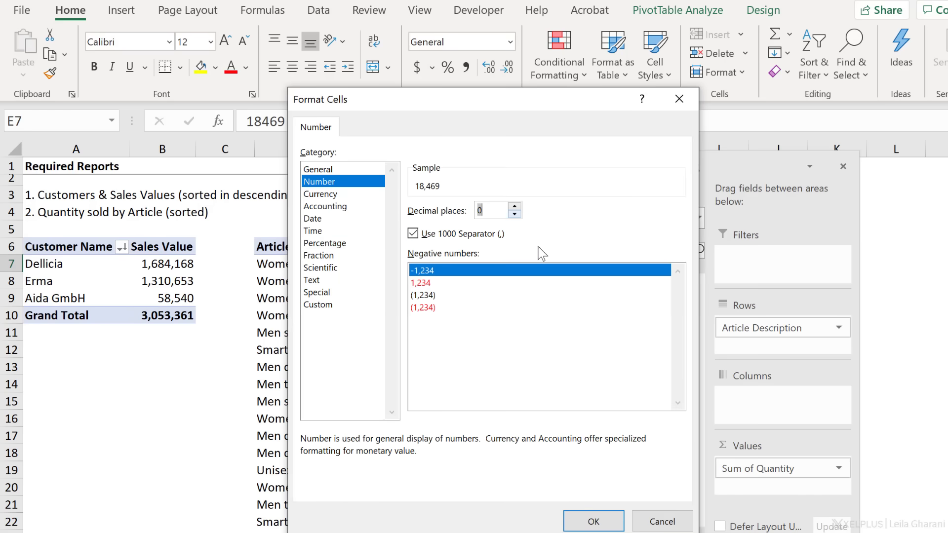
{"action": "left_click", "coordinate": [606, 518]}
- Rename the Sum of Quantity header in E6 to Quantity
{"action": "left_click", "coordinate": [441, 247]}
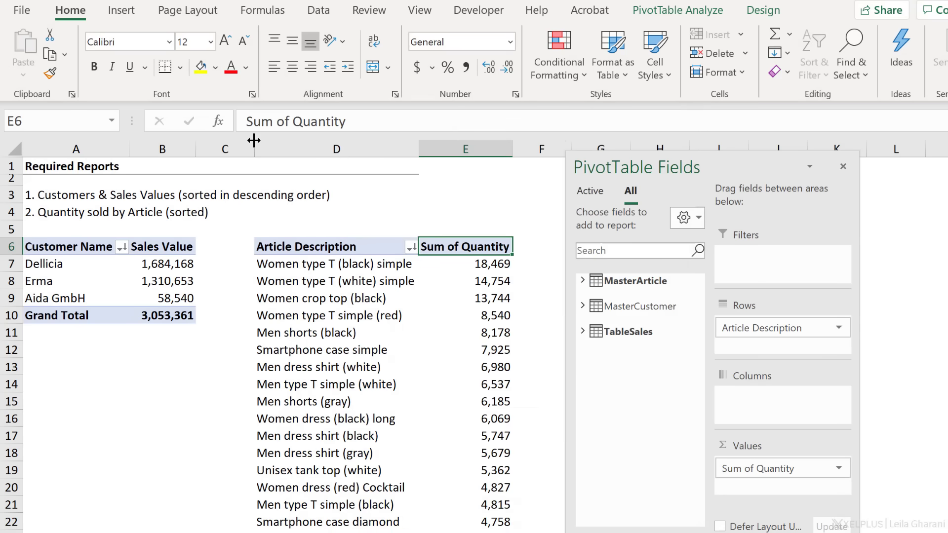
{"action": "left_click_drag", "start_coordinate": [292, 122], "coordinate": [216, 121]}
{"action": "key", "text": "BackSpace"}
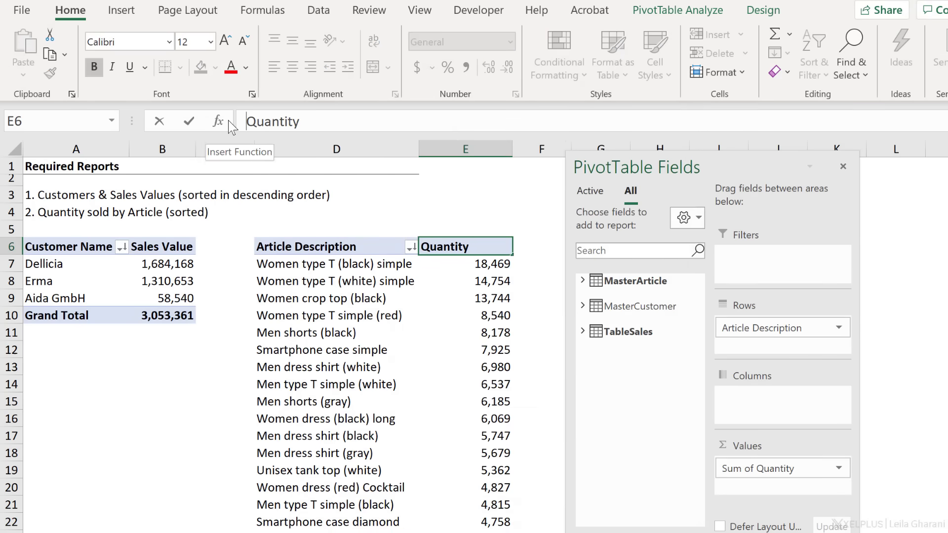
{"action": "key", "text": "Return"}
- Expand TableSales in the pivot field list and bring up the Data commands
{"action": "scroll", "coordinate": [345, 237], "scroll_direction": "down", "scroll_amount": 2}
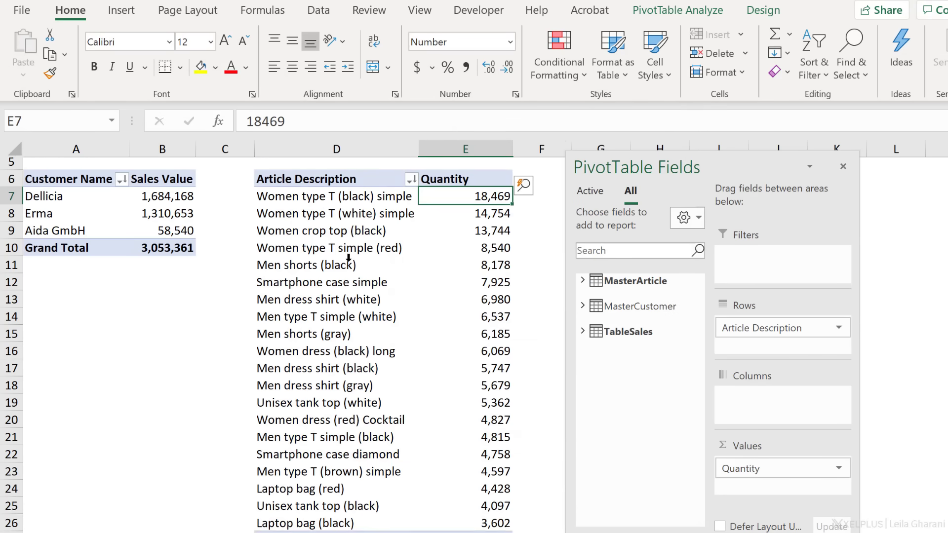
{"action": "scroll", "coordinate": [331, 266], "scroll_direction": "up", "scroll_amount": 2}
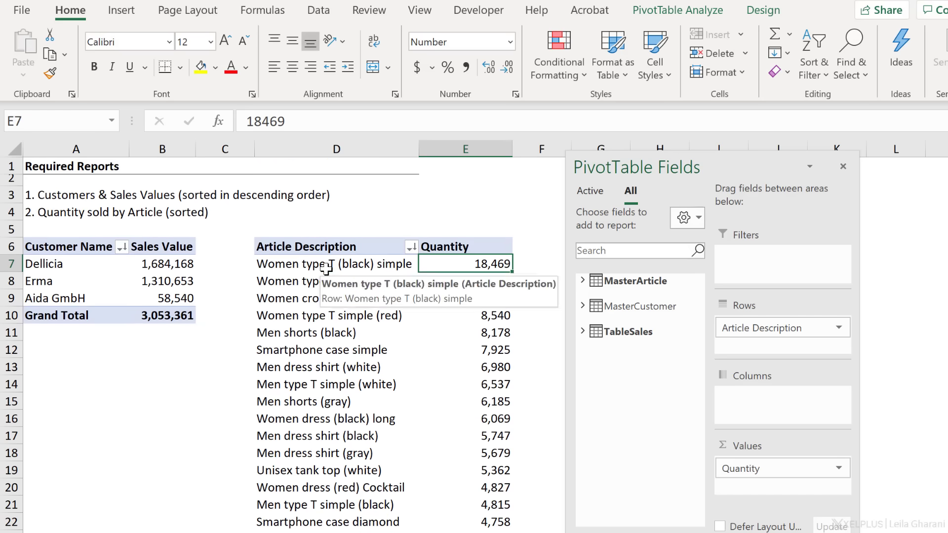
{"action": "left_click", "coordinate": [329, 269]}
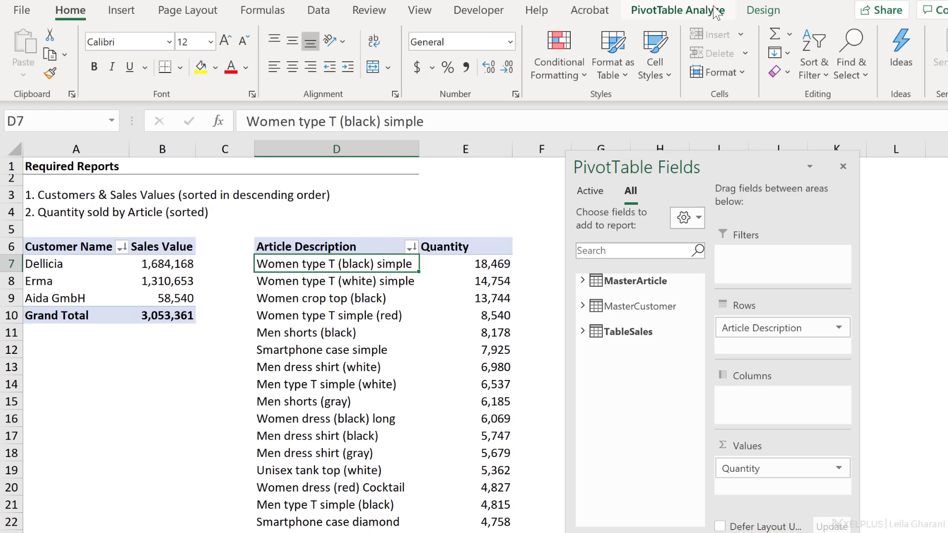
{"action": "left_click", "coordinate": [583, 331]}
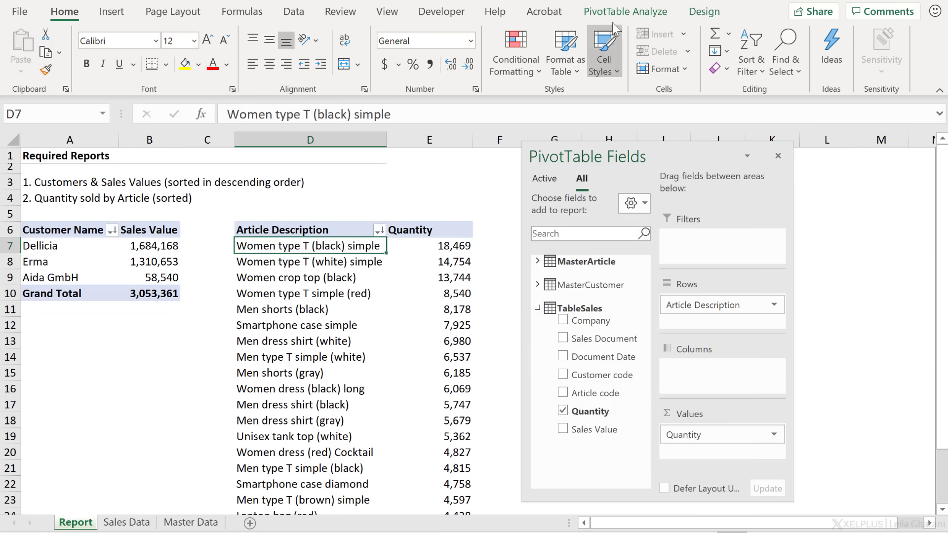
{"action": "left_click", "coordinate": [295, 11]}
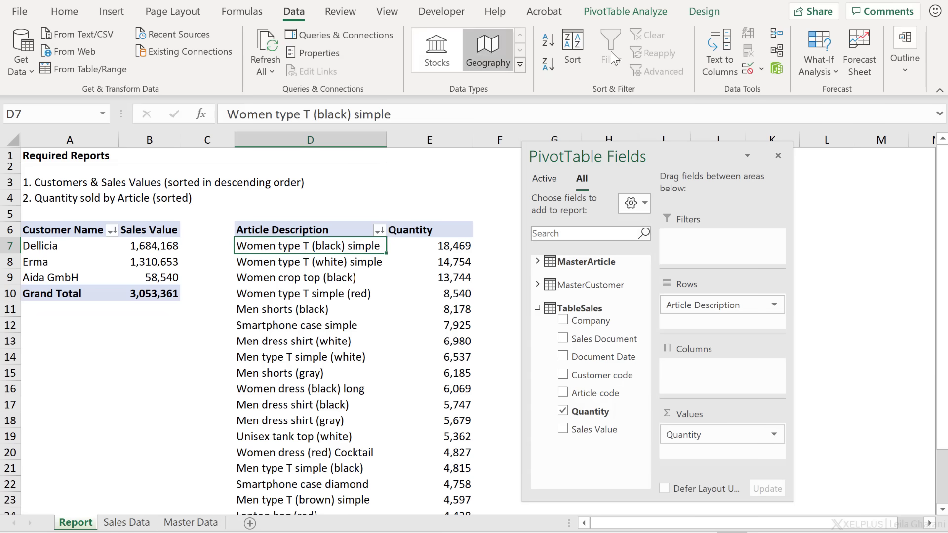
- In Power Pivot's Diagram View, hide TableSales' Customer code and Article code from client tools, then close Power Pivot
{"action": "left_click", "coordinate": [773, 69]}
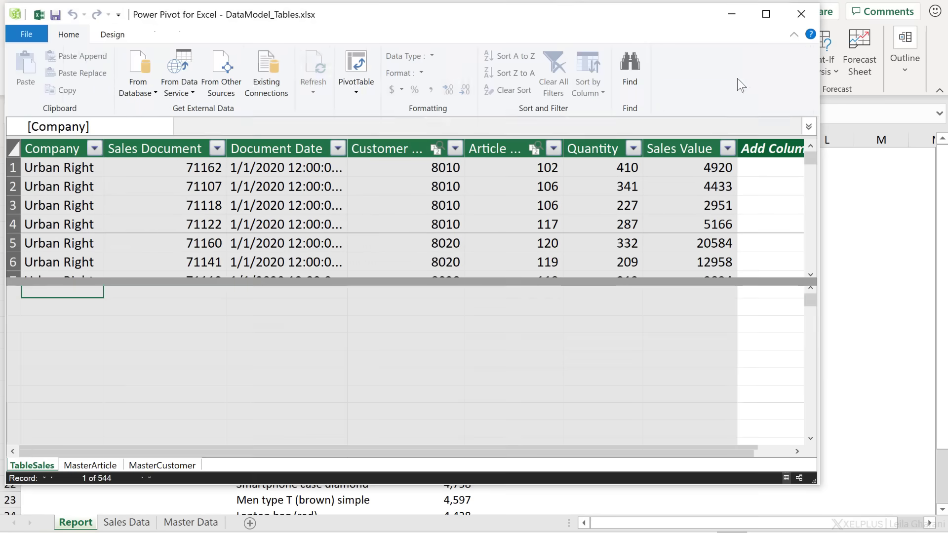
{"action": "left_click", "coordinate": [719, 74]}
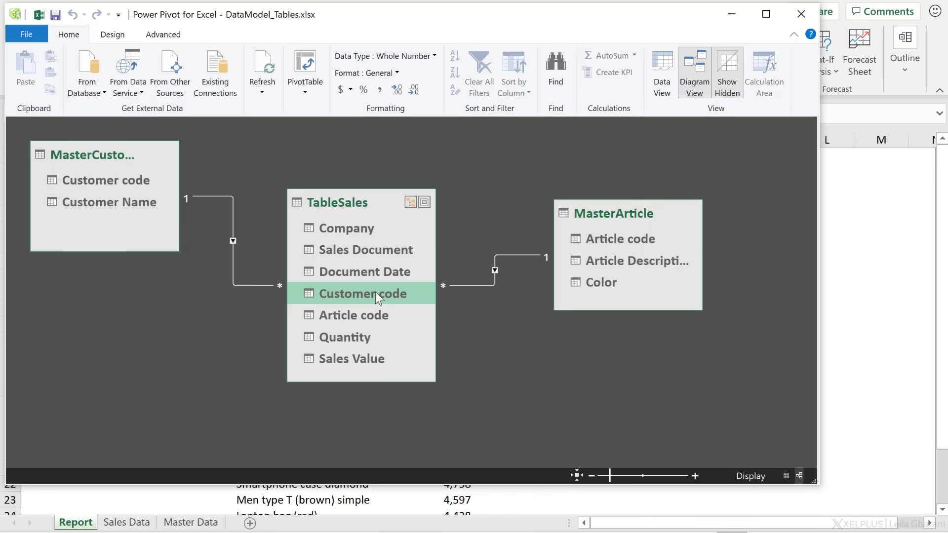
{"action": "right_click", "coordinate": [359, 294]}
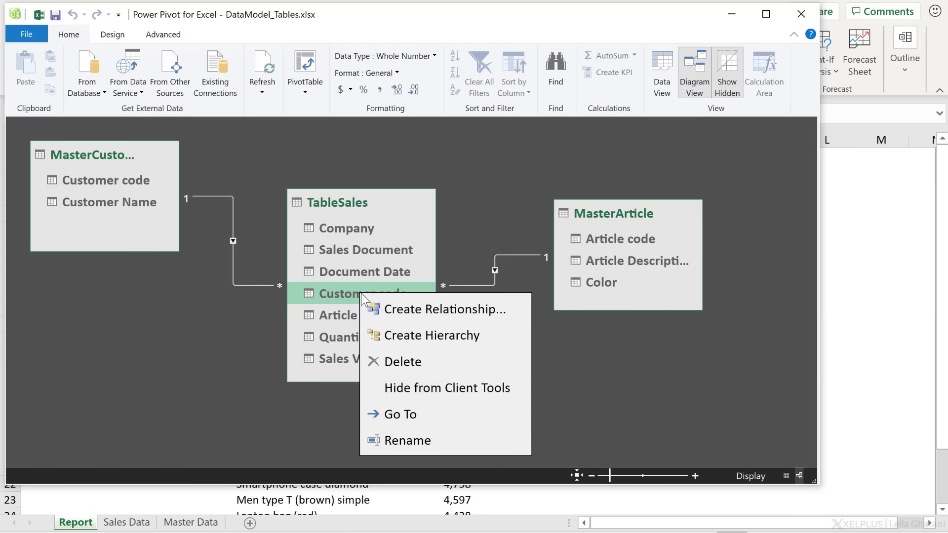
{"action": "left_click", "coordinate": [437, 392]}
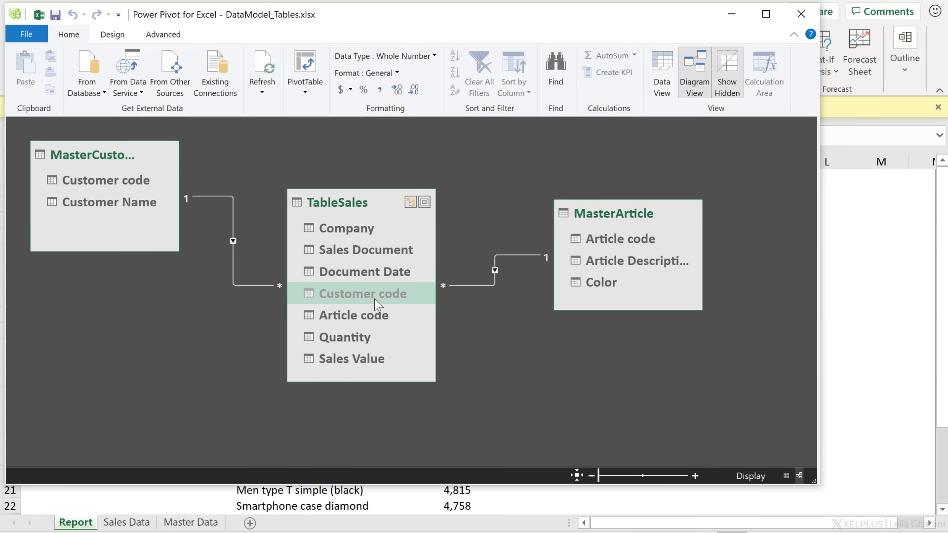
{"action": "left_click", "coordinate": [359, 315]}
{"action": "right_click", "coordinate": [360, 315]}
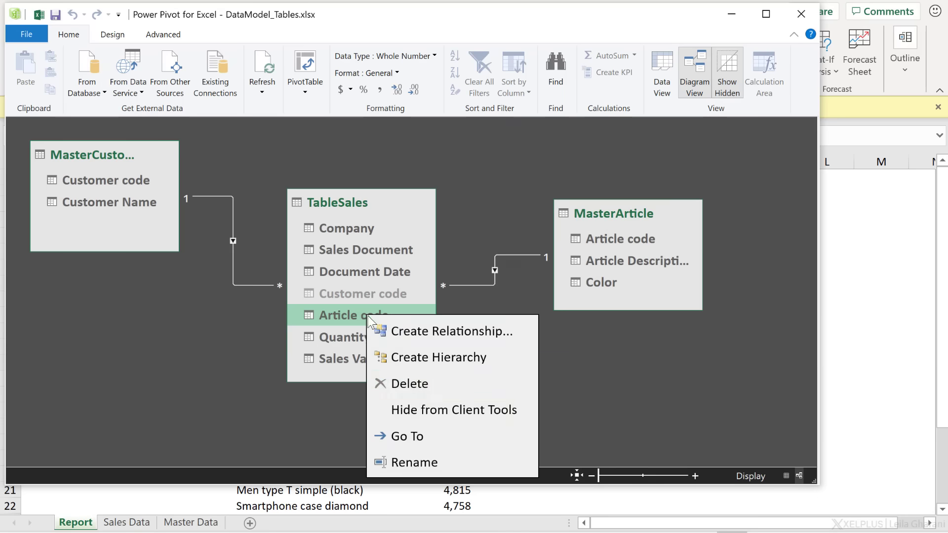
{"action": "left_click", "coordinate": [442, 413]}
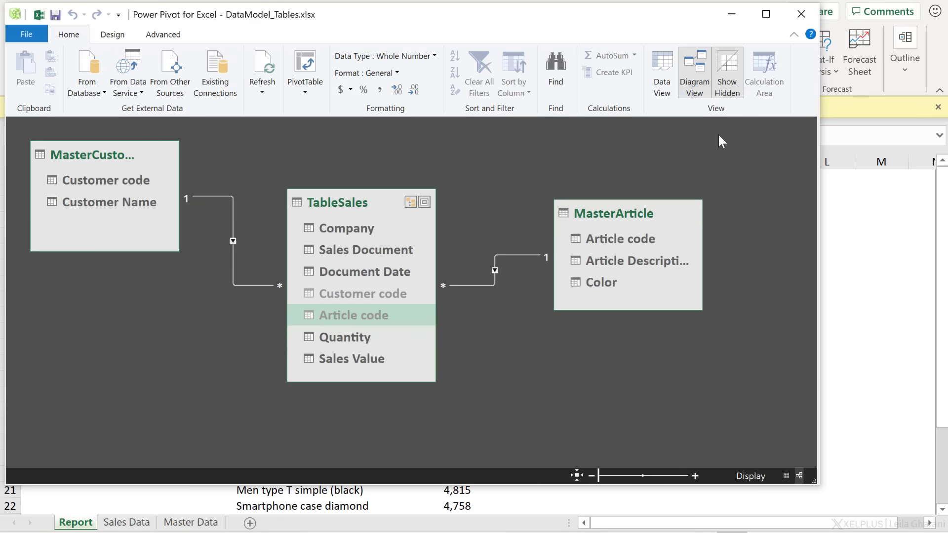
{"action": "left_click", "coordinate": [802, 14]}
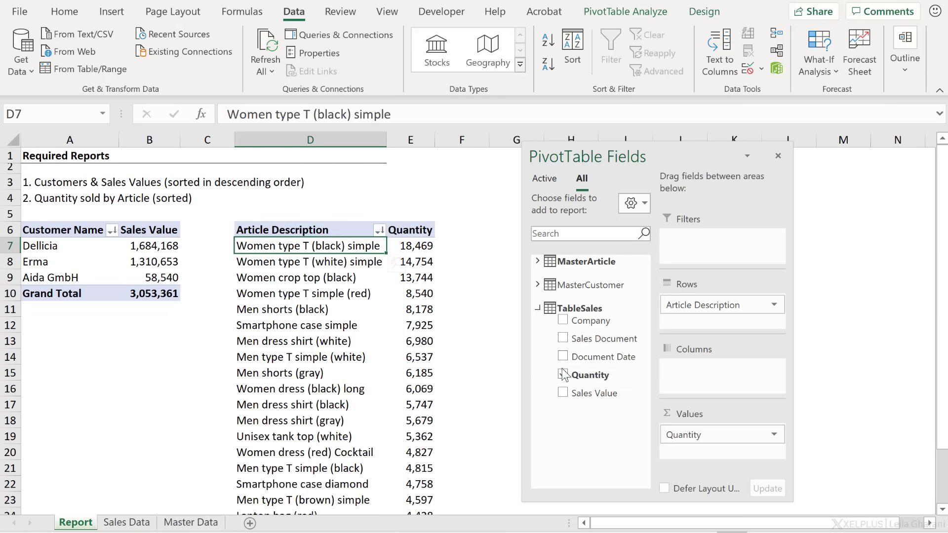
{"action": "left_click", "coordinate": [278, 276]}
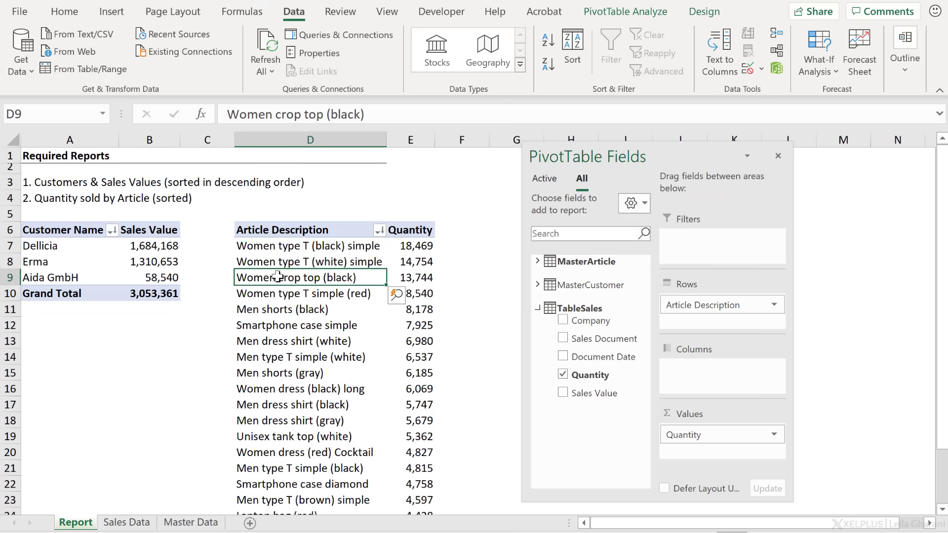